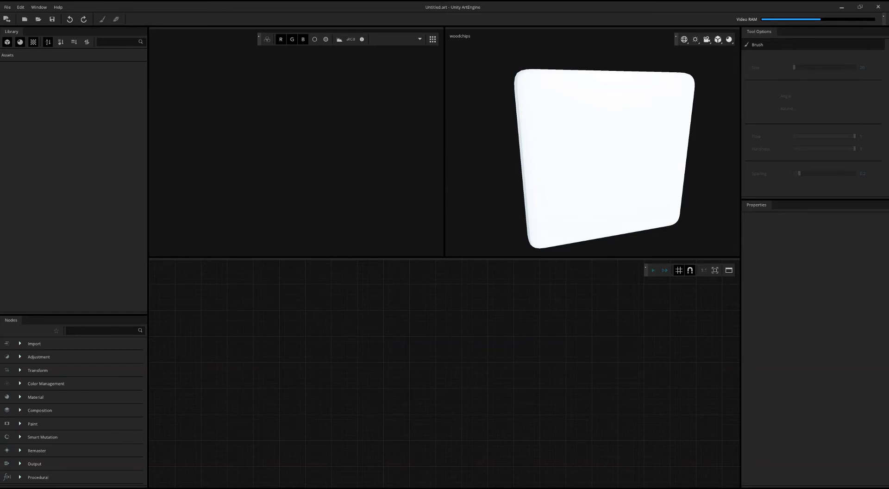
Import soil_fin_Albedo.tif from the soil folder into the graph as a node.
left_click_drag(643, 488, 662, 136)
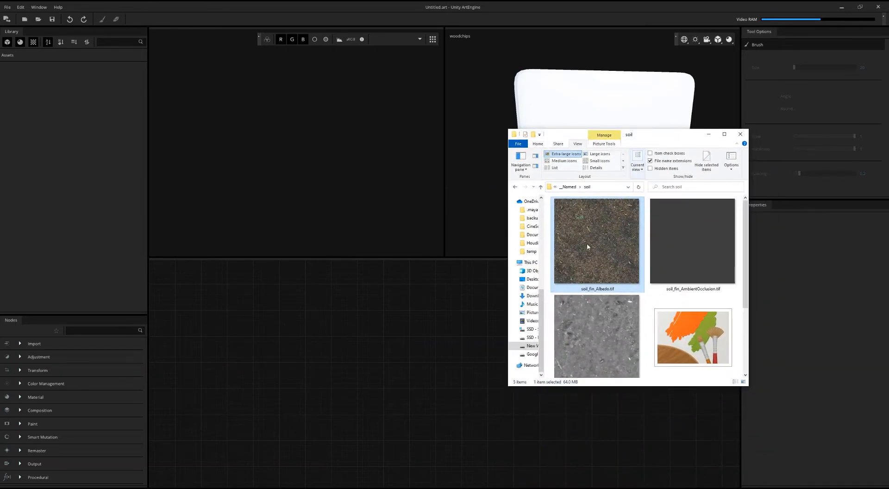
left_click_drag(599, 251, 288, 334)
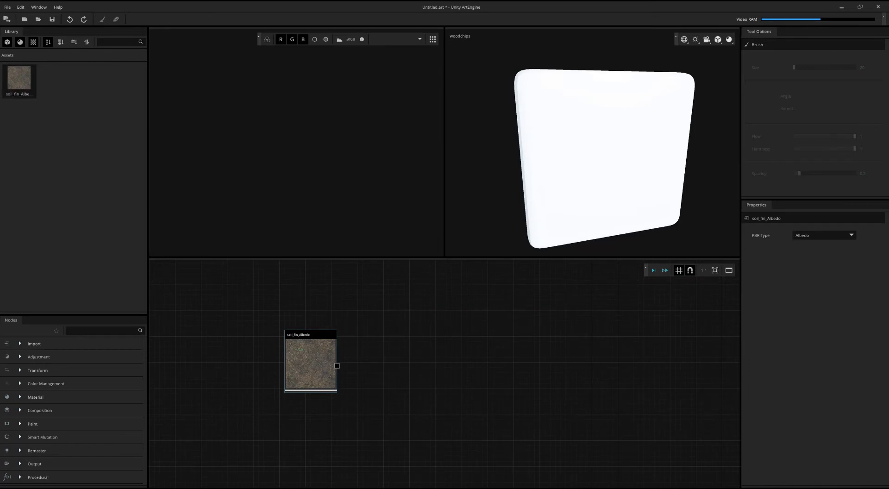
Import all five texture maps from the woodchips folder into the library and select them there.
left_click_drag(445, 487, 550, 111)
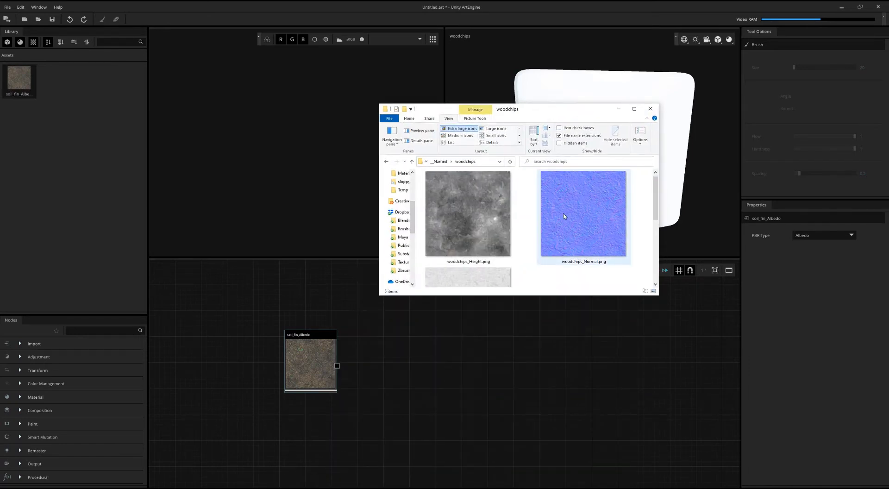
scroll(564, 216, "up", 2)
key("ctrl+a")
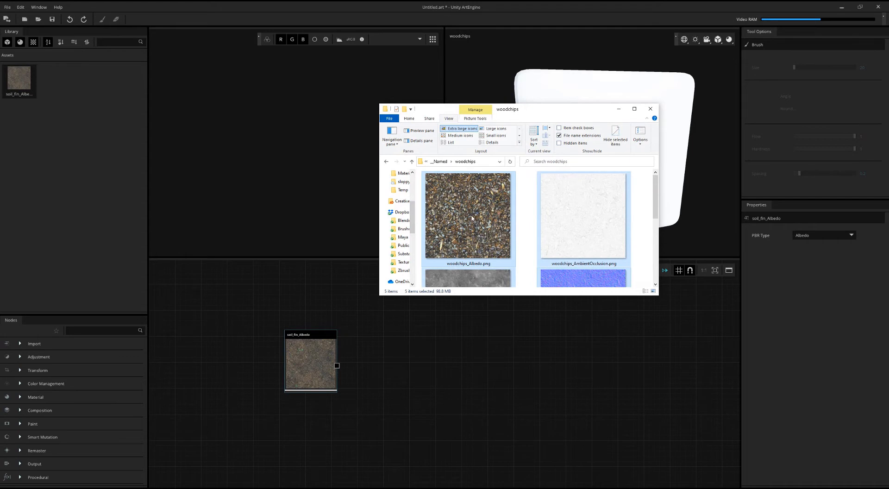
left_click_drag(472, 218, 74, 106)
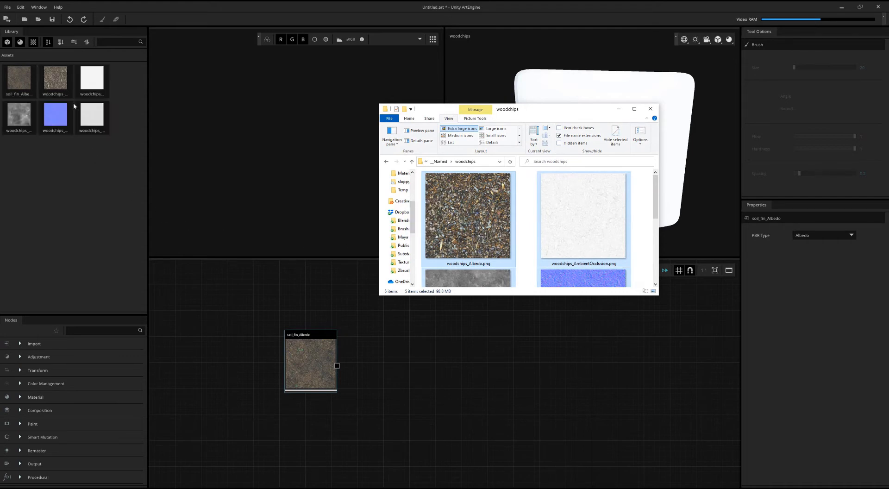
left_click(650, 109)
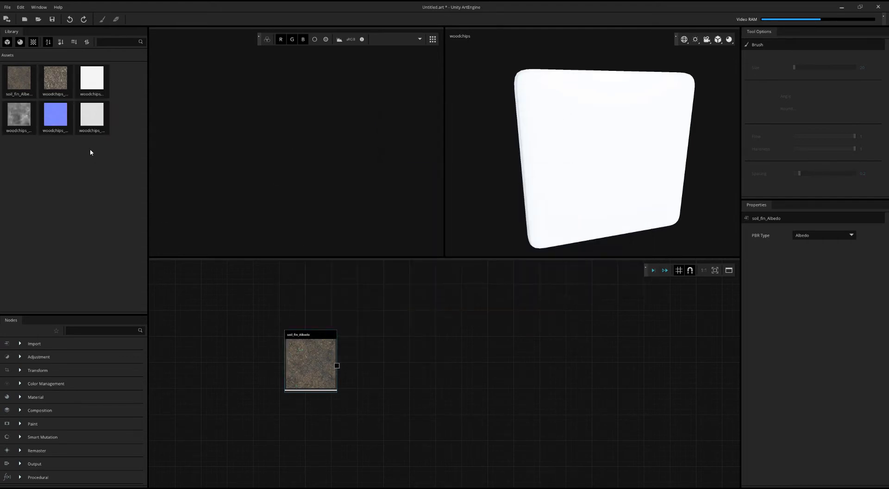
left_click(62, 85)
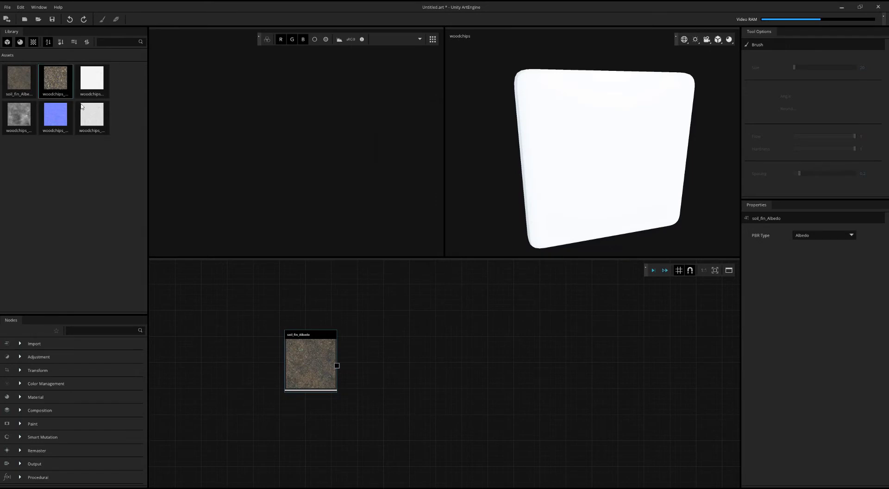
left_click(89, 123, "shift")
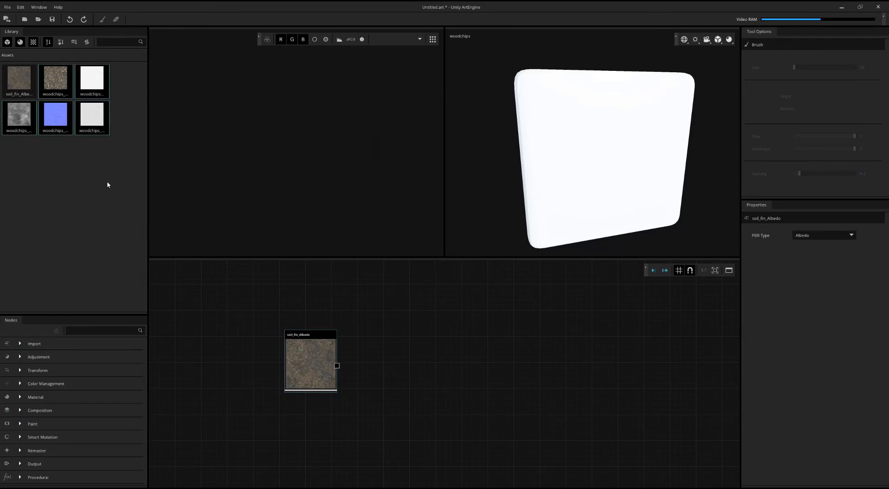
left_click_drag(92, 117, 370, 289)
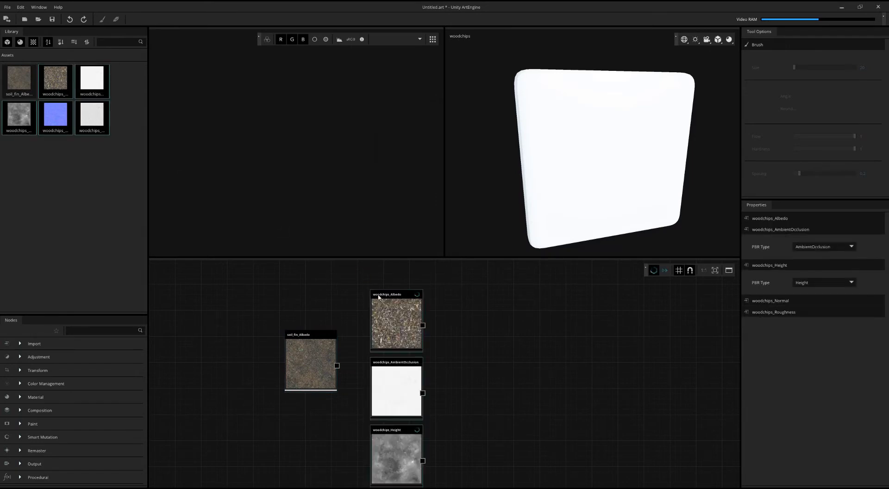
scroll(412, 357, "down", 2)
middle_click_drag(463, 392, 465, 355)
scroll(472, 359, "down", 4)
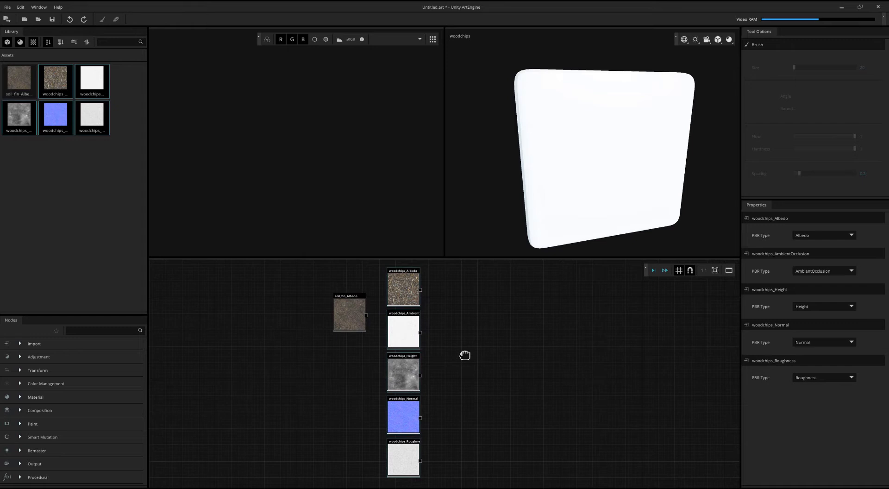
middle_click_drag(465, 355, 459, 355)
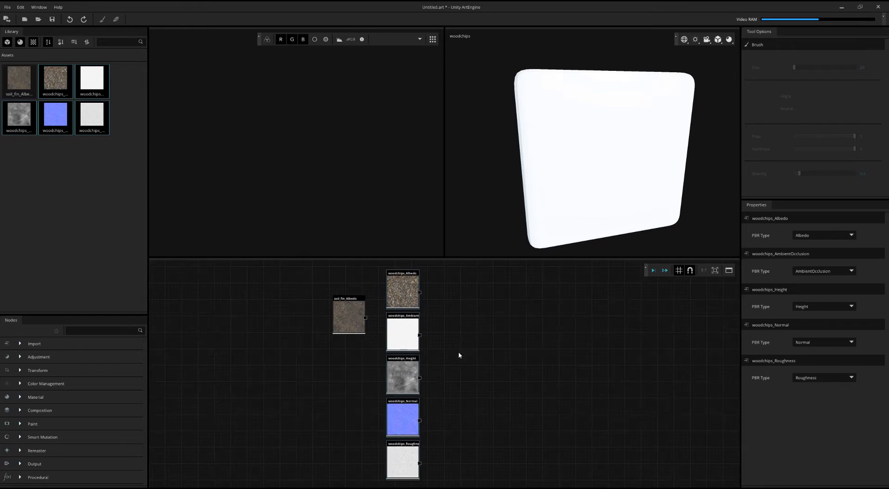
key("Delete")
scroll(369, 319, "up", 3)
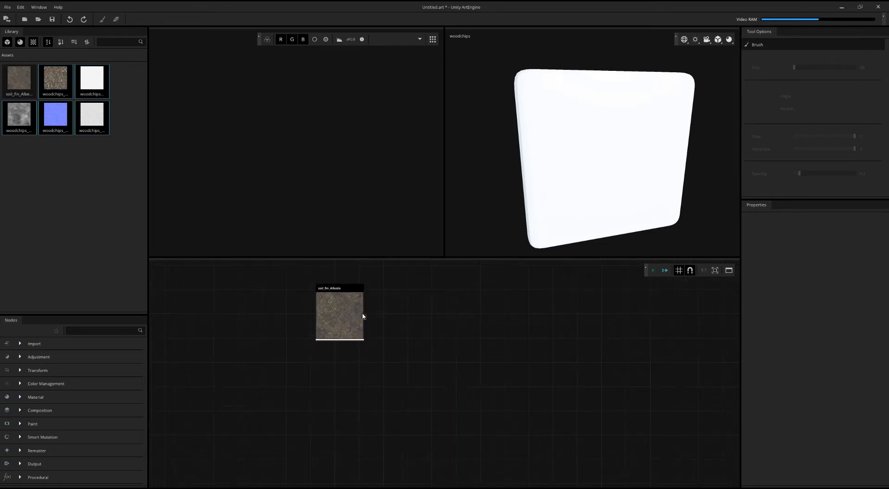
middle_click_drag(363, 316, 337, 349)
Create a material named mat_woodchips from the selected woodchips maps, keeping the assigned map types.
right_click(52, 79)
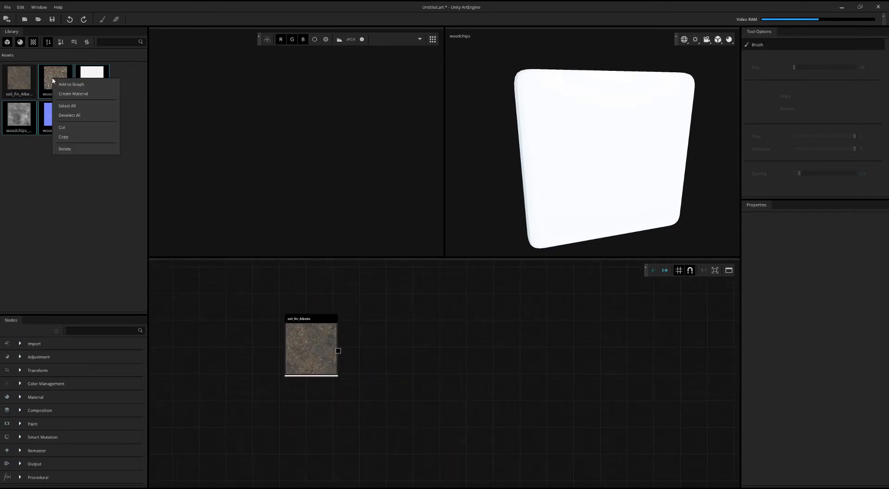
left_click(65, 94)
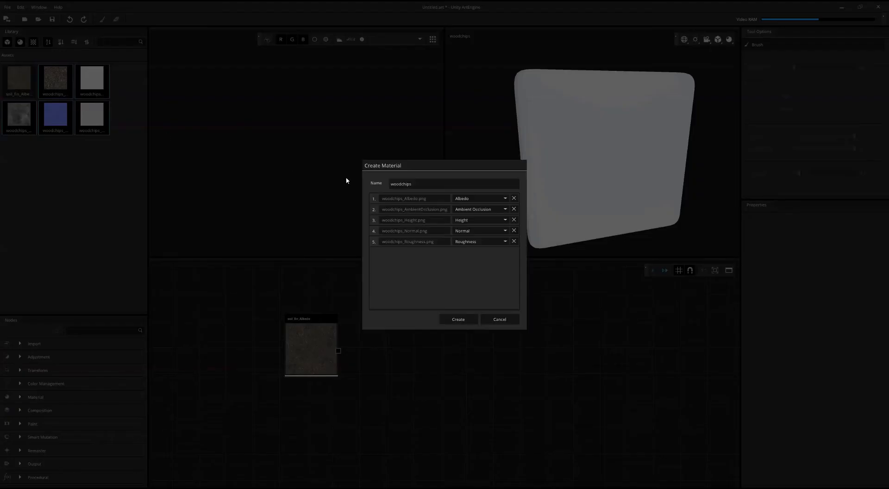
double_click(413, 185)
key("Home")
type("mat_")
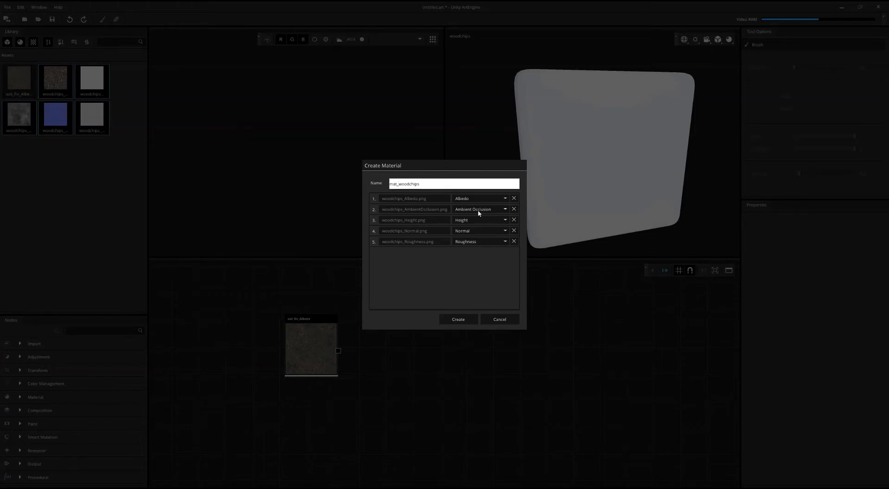
left_click(467, 320)
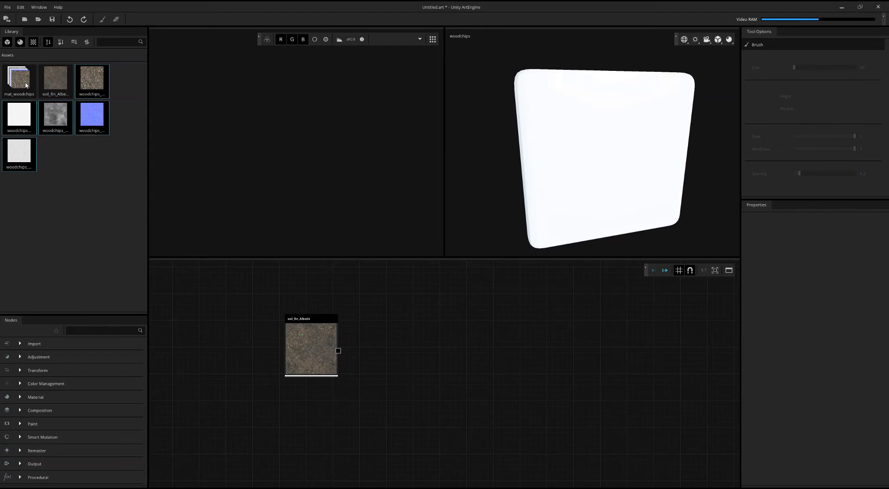
Toggle the library's texture and material filters off and back on.
left_click(33, 42)
left_click(34, 43)
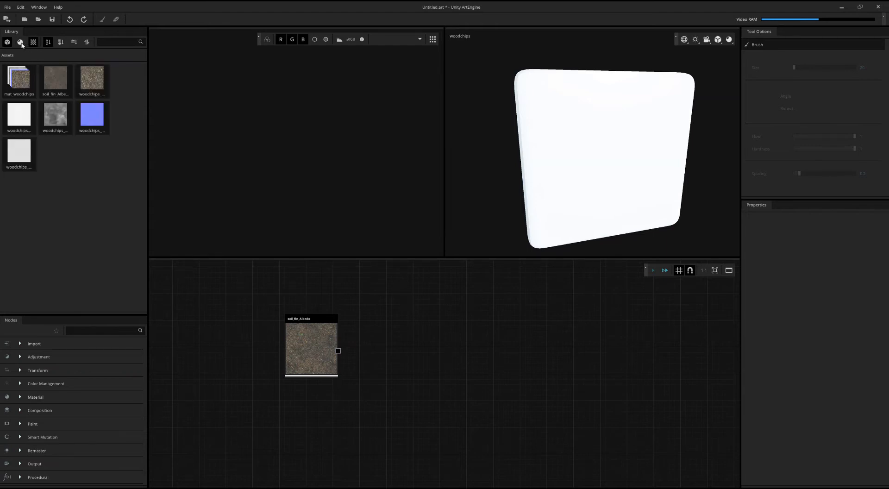
left_click(21, 43)
left_click(21, 43)
Add the mat_woodchips material to the graph beside the soil node and preview it in the 2D and 3D views.
left_click_drag(21, 79, 373, 320)
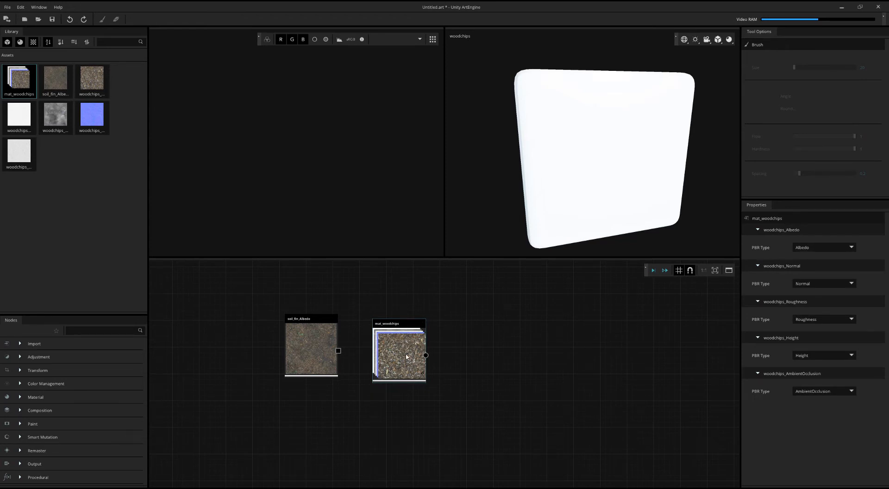
scroll(408, 357, "up", 3)
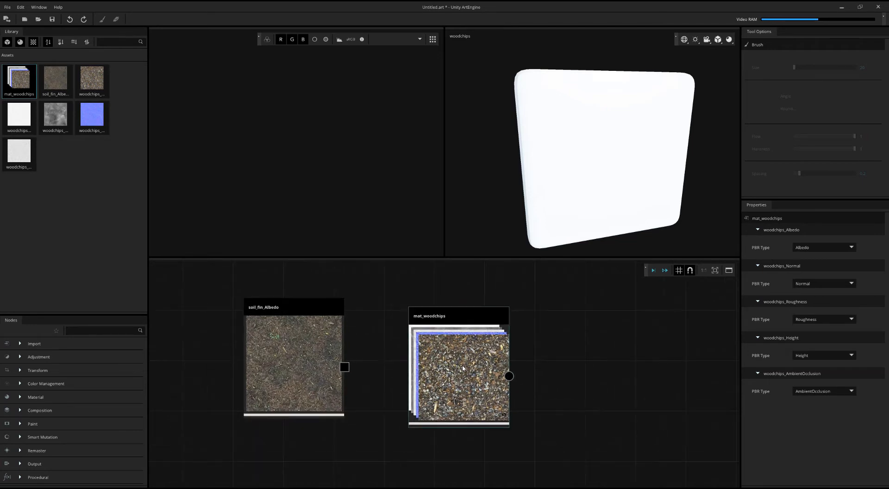
left_click(463, 368)
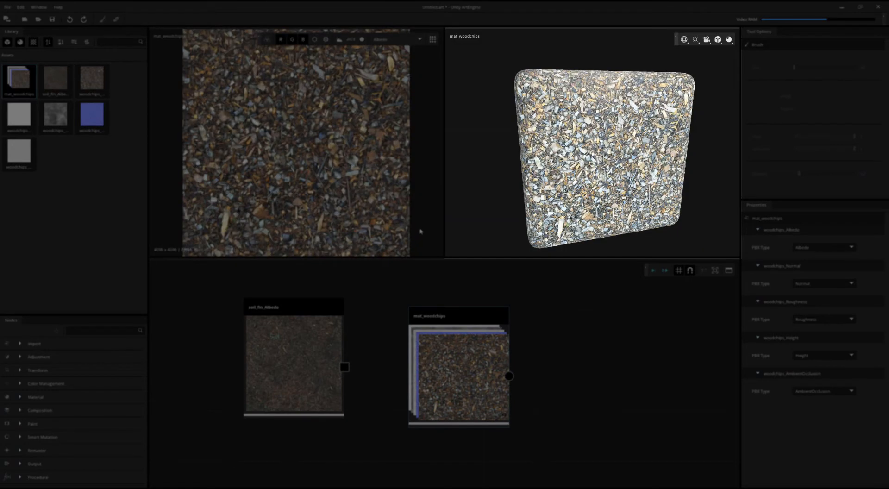
Preview the soil_fin_Albedo node and inspect its texture in the 2D view, close up and as a whole.
left_click(316, 357)
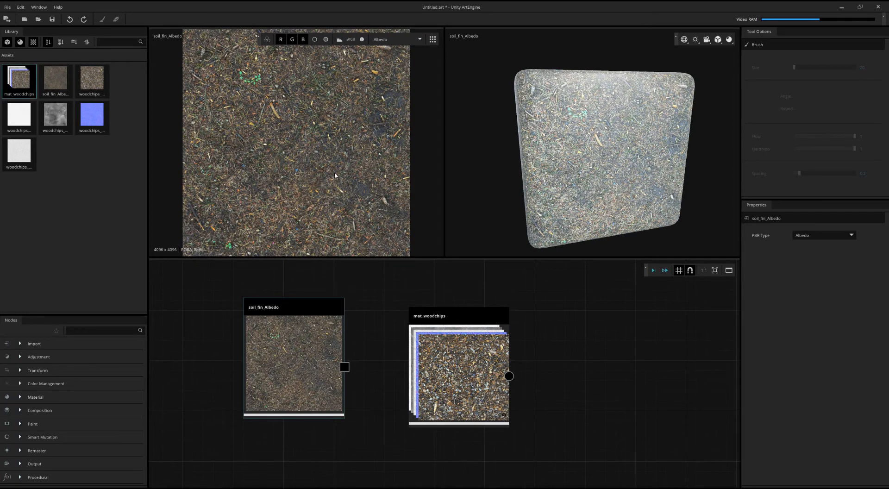
left_click_drag(335, 173, 370, 194)
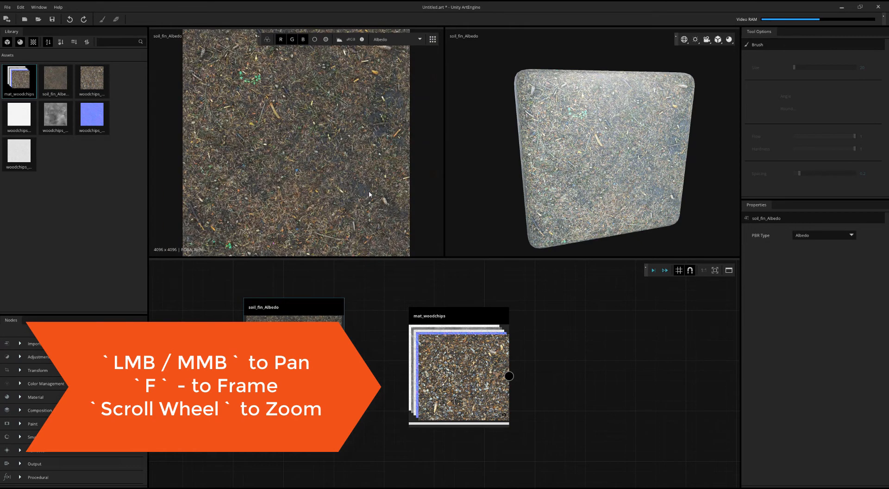
scroll(370, 195, "up", 5)
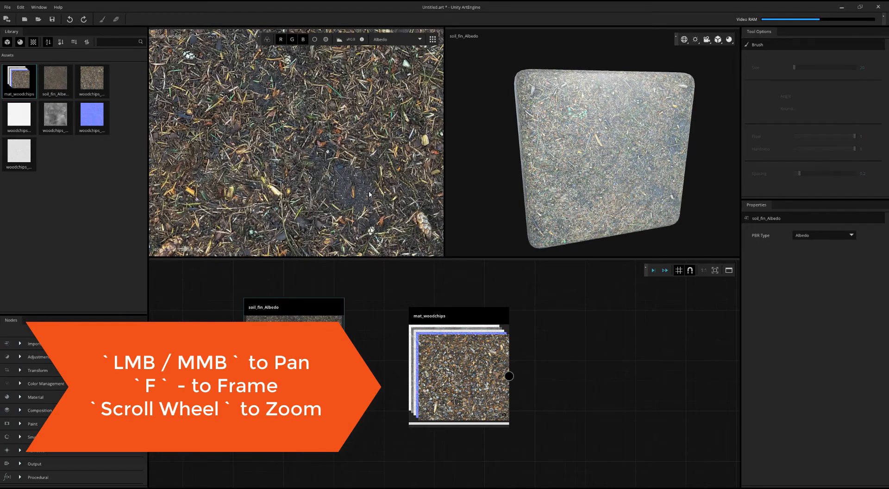
scroll(370, 194, "down", 5)
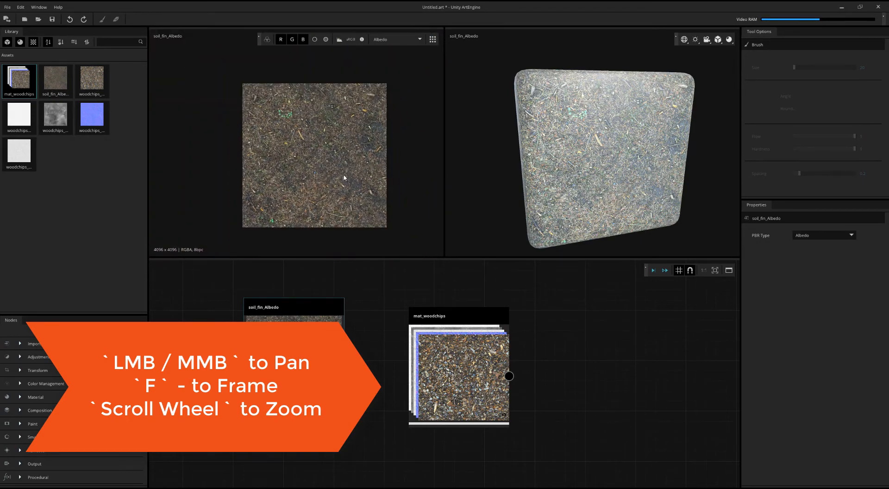
scroll(344, 178, "up", 2)
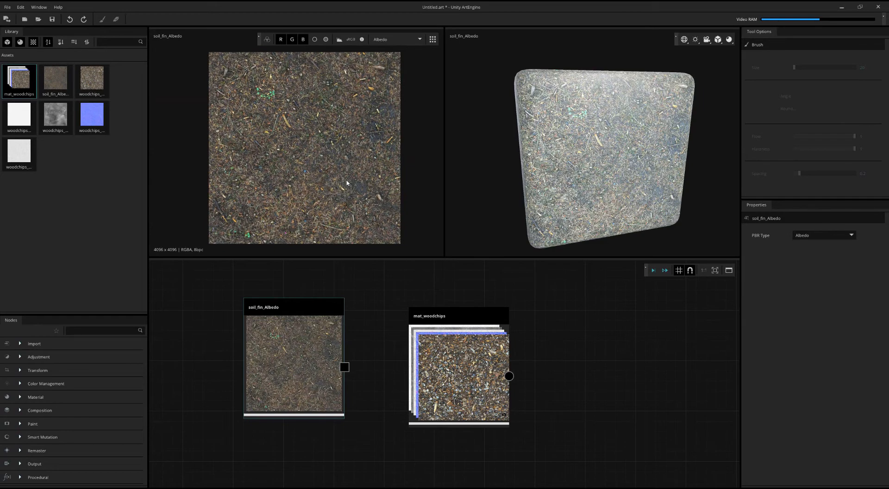
Turn on the tiling preview for the soil texture in the 2D view and keep the Albedo channel displayed.
left_click(432, 38)
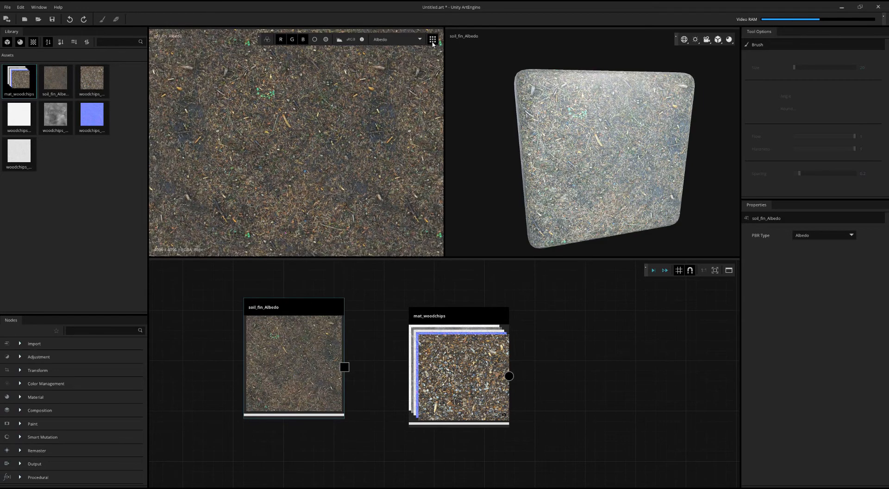
mouse_move(392, 106)
middle_mouse_down()
mouse_move(319, 143)
mouse_move(307, 181)
mouse_move(373, 169)
mouse_move(404, 118)
middle_mouse_up()
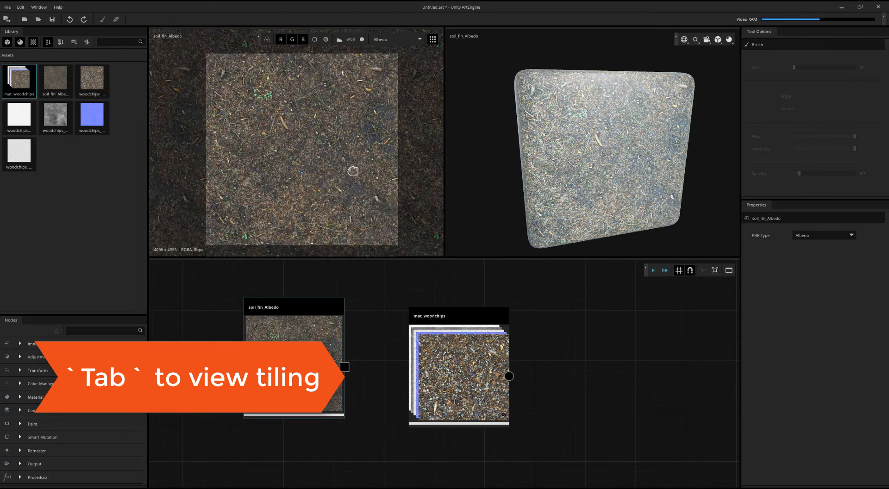
key("Tab")
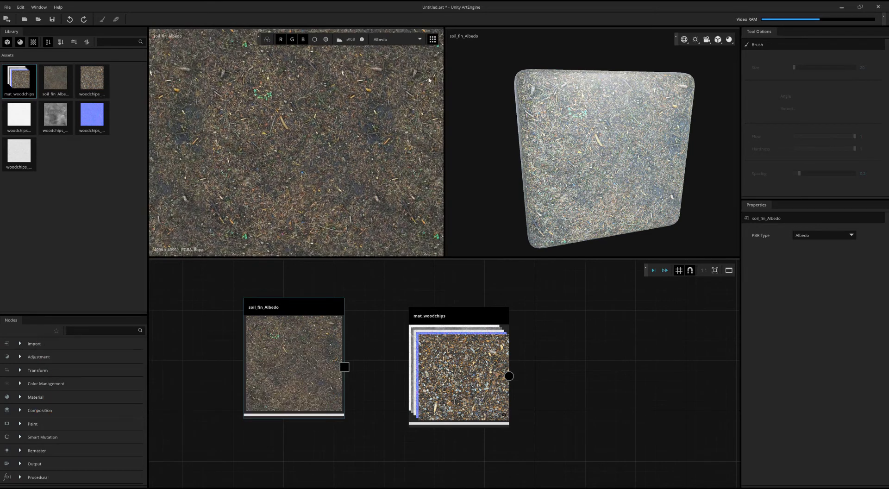
left_click(419, 39)
left_click(417, 50)
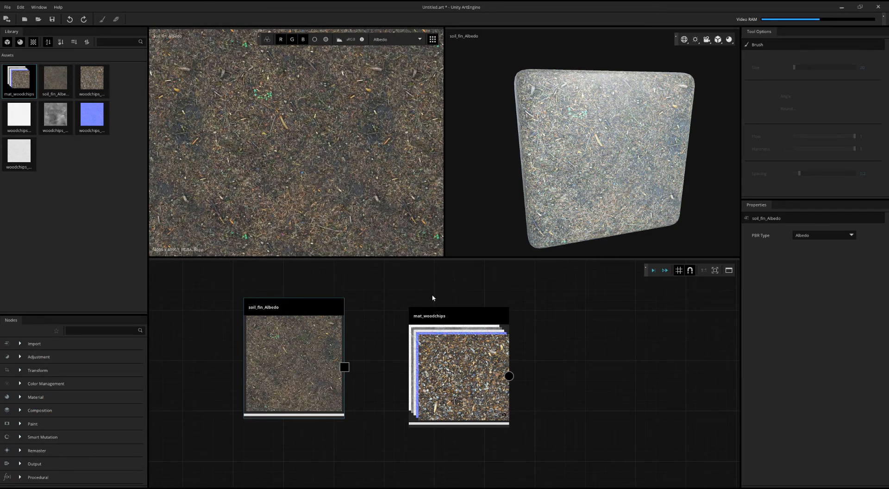
Preview the mat_woodchips node and view its Normal, Height and Ambient Occlusion channels in the 2D view, ending on Albedo.
left_click(485, 373)
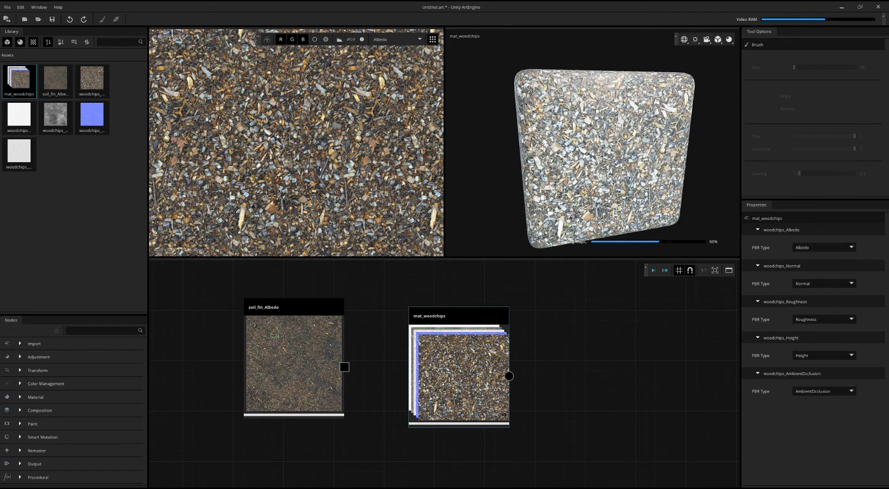
left_click(419, 39)
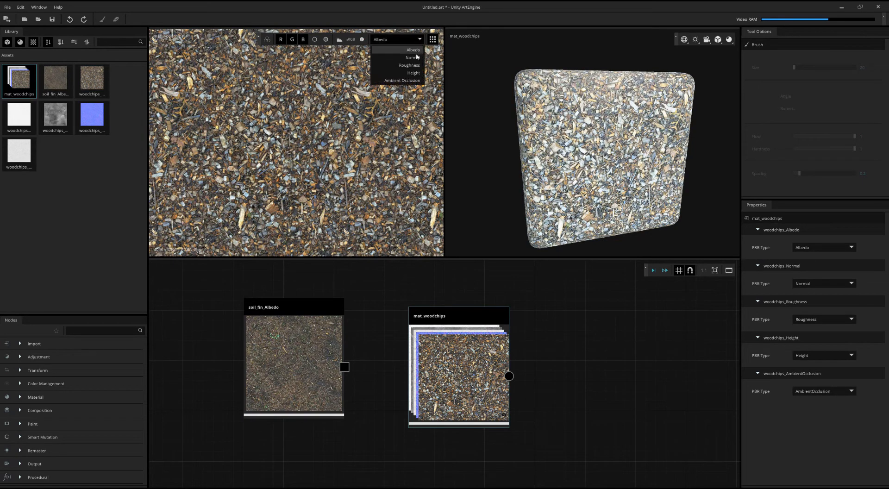
left_click(407, 52)
left_click(419, 41)
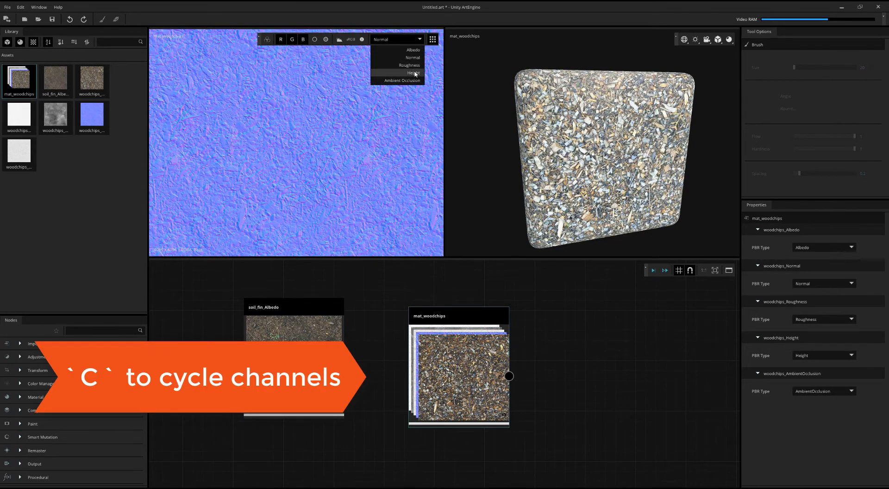
left_click(415, 73)
left_click(418, 40)
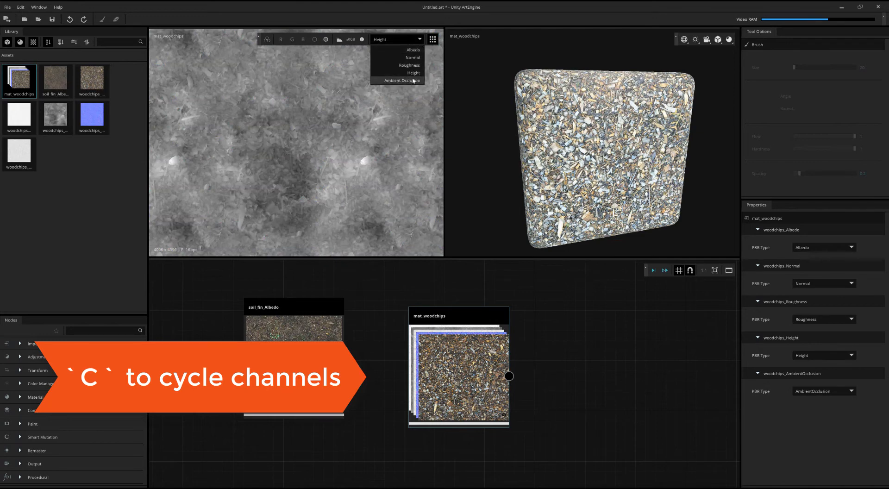
left_click(413, 82)
left_click(419, 39)
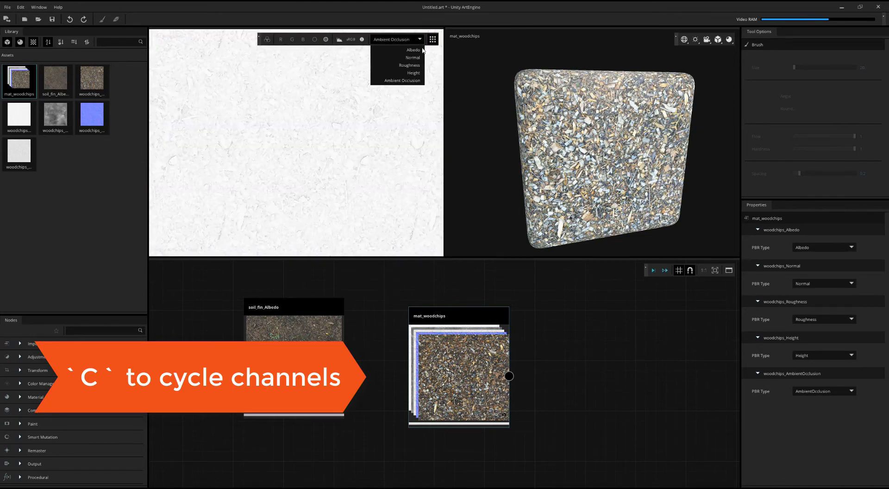
left_click(418, 46)
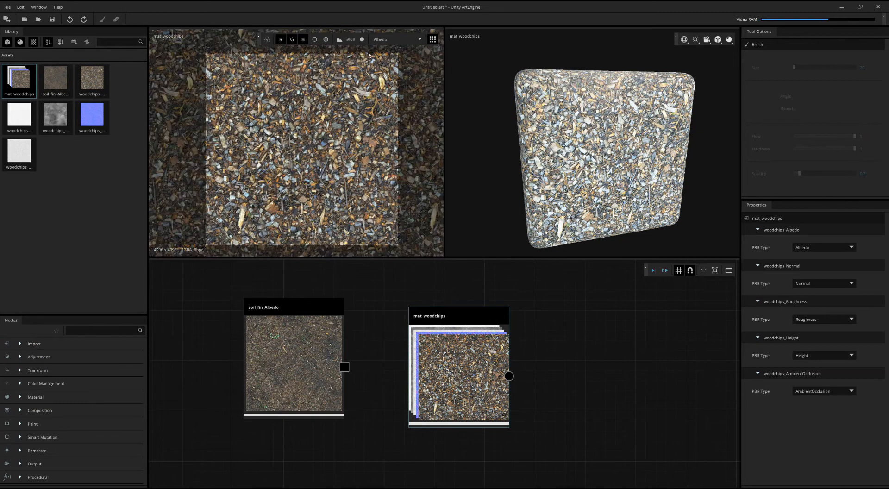
Show the pixel colour and position readout and the histogram for the woodchips Albedo in the 2D view.
left_click(362, 40)
key("t")
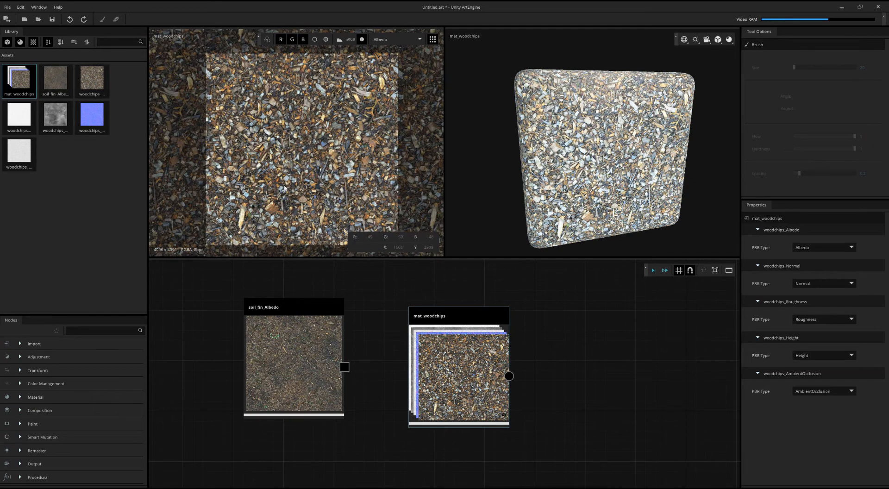
left_click(340, 39)
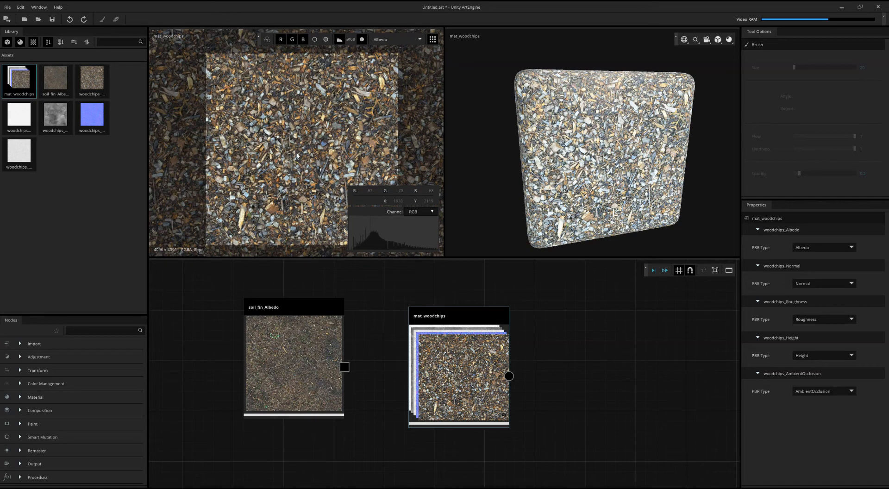
View the woodchips texture in greyscale and through separate colour channels, restore full RGB, and hide the histogram and pixel readout.
left_click(325, 39)
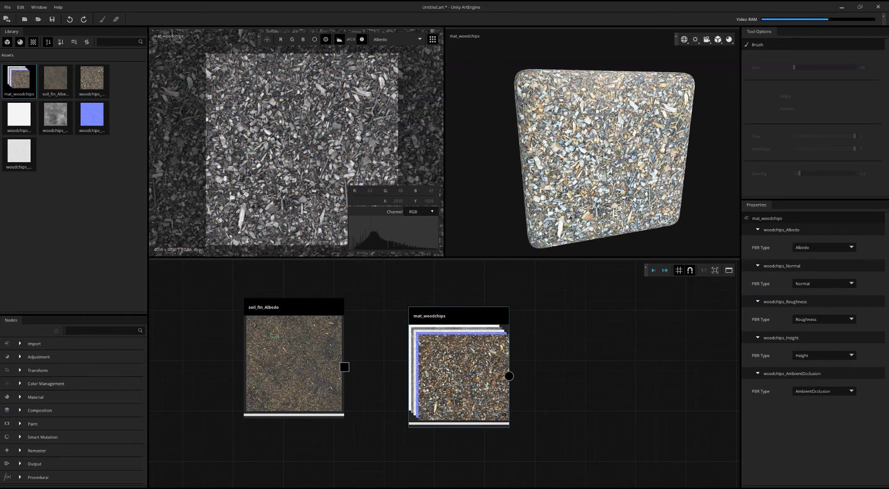
left_click(303, 40)
left_click(292, 40)
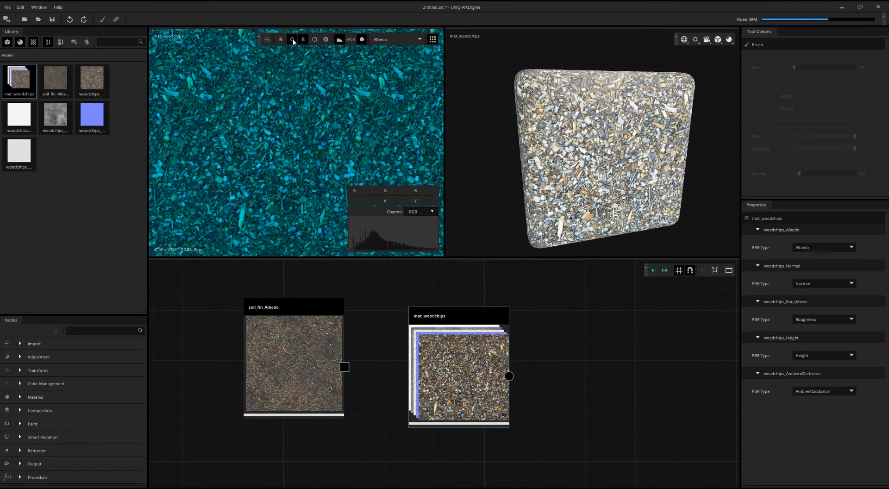
left_click(282, 40)
left_click(293, 40)
left_click(303, 40)
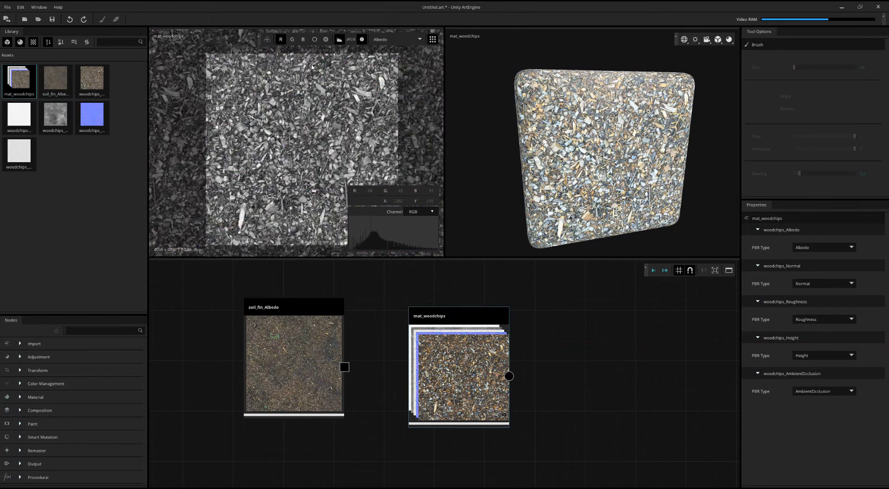
left_click(268, 40)
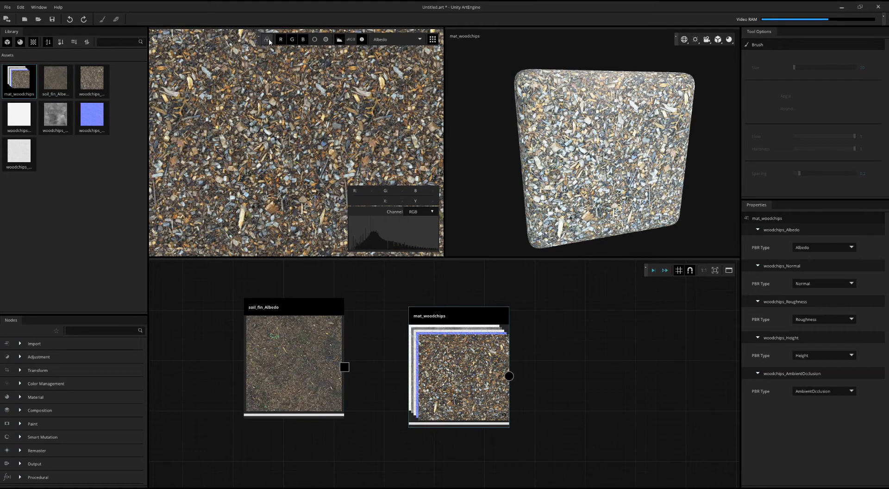
left_click(340, 40)
left_click(362, 40)
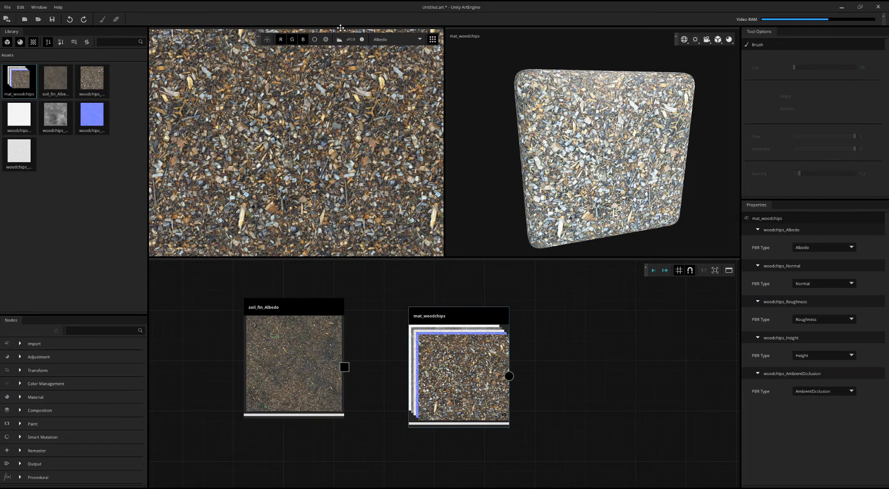
Dock the 2D view beside the node graph, beneath the 3D view, and preview the soil_fin_Albedo node.
left_click_drag(341, 28, 188, 307)
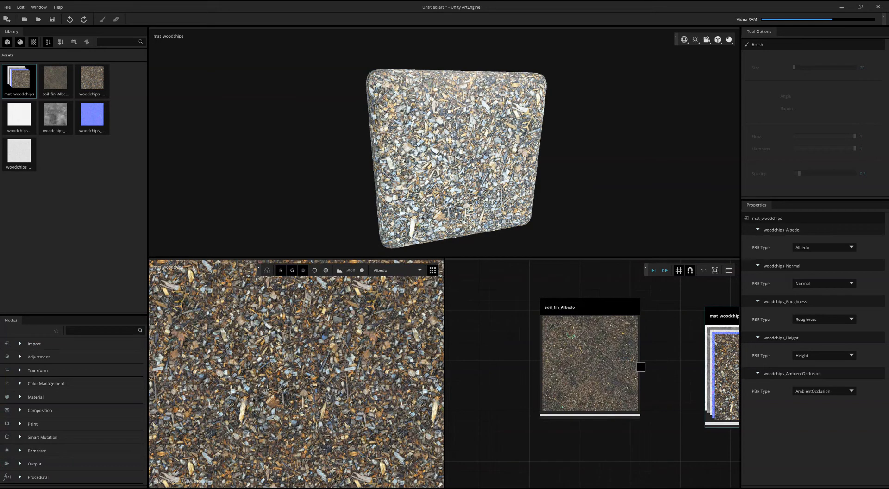
left_click(585, 339)
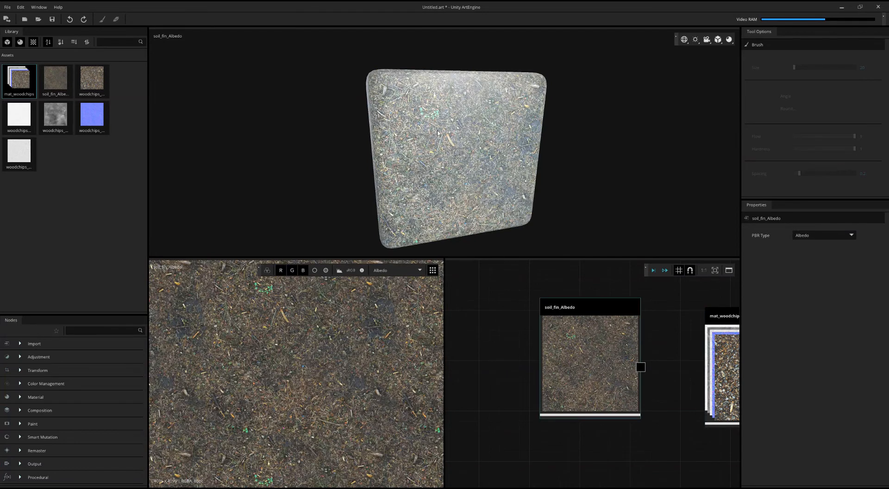
Orbit, zoom and pan around the soil-textured cube in the 3D view to inspect it from above.
left_click_drag(439, 134, 522, 199)
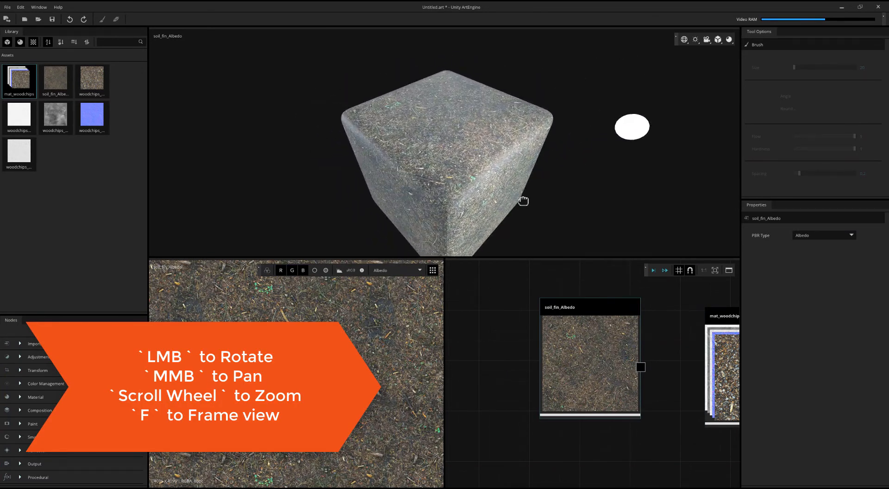
scroll(462, 157, "up", 5)
scroll(462, 157, "down", 5)
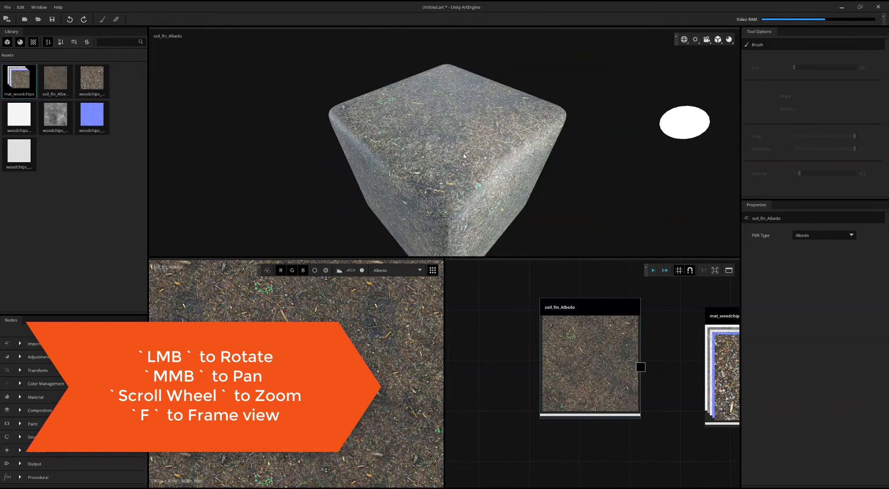
middle_click_drag(467, 155, 458, 148)
left_click_drag(459, 154, 459, 142)
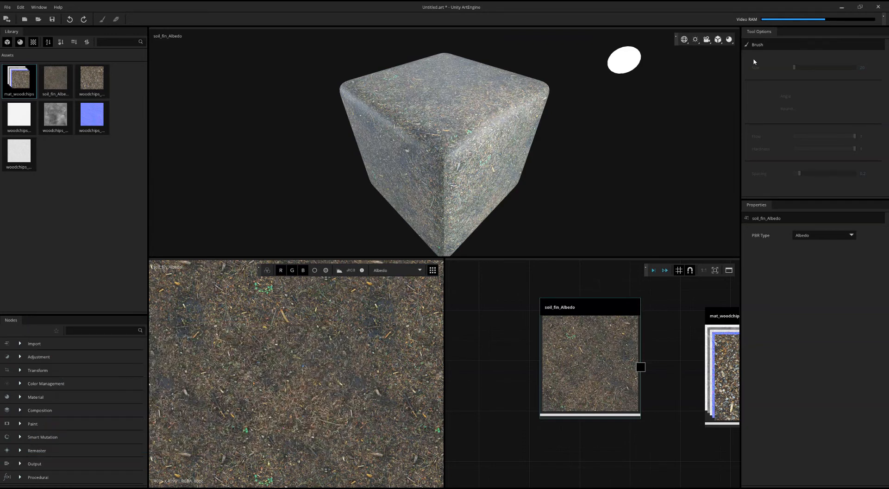
Lower the 3D preview material's roughness to about 0.35 and tint its albedo colour purple.
left_click(730, 40)
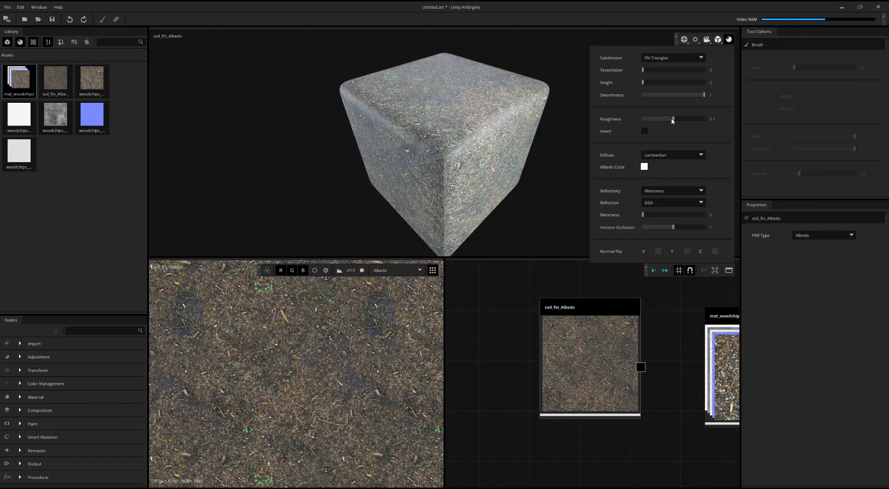
left_click_drag(672, 121, 669, 143)
left_click(647, 168)
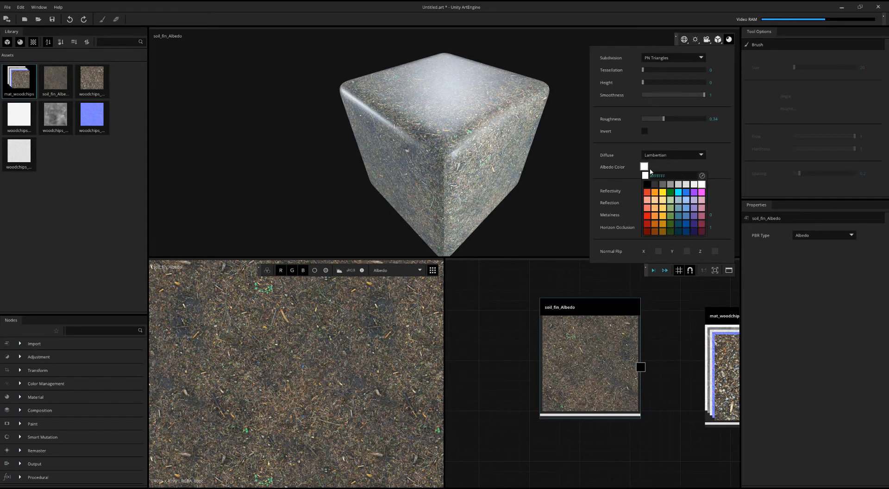
left_click(695, 197)
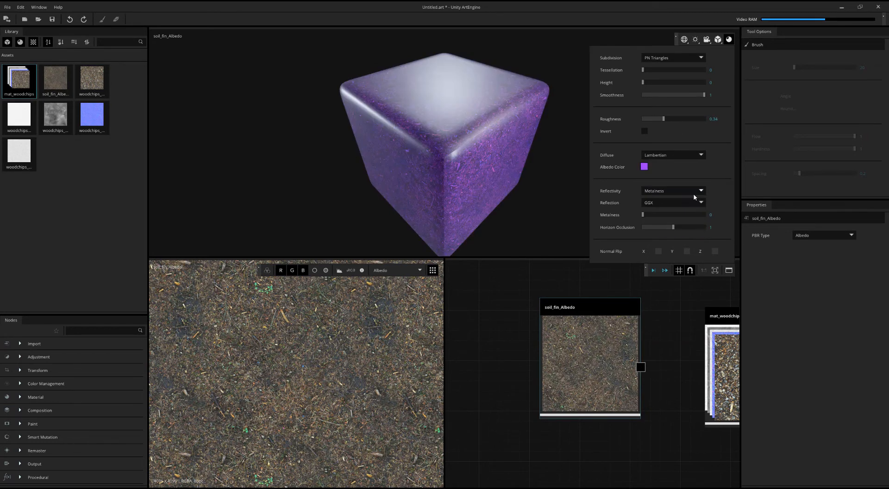
Restore the preview material's albedo colour to white, and try full metalness before returning it to 0.
left_click(646, 169)
left_click(645, 183)
left_click_drag(642, 215, 720, 227)
left_click_drag(704, 215, 640, 214)
Preview the mat_woodchips node on the cube with tessellation 100, height 0.019 and roughness 0.45.
middle_click_drag(671, 320, 548, 317)
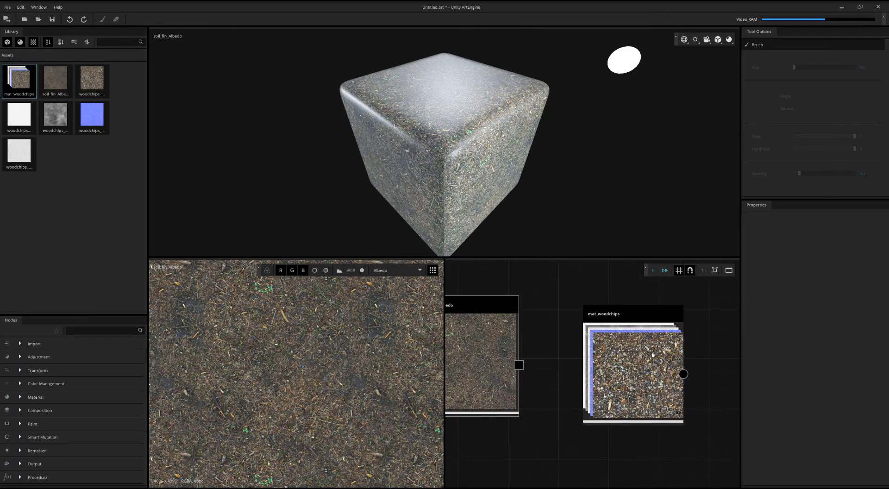
left_click(617, 337)
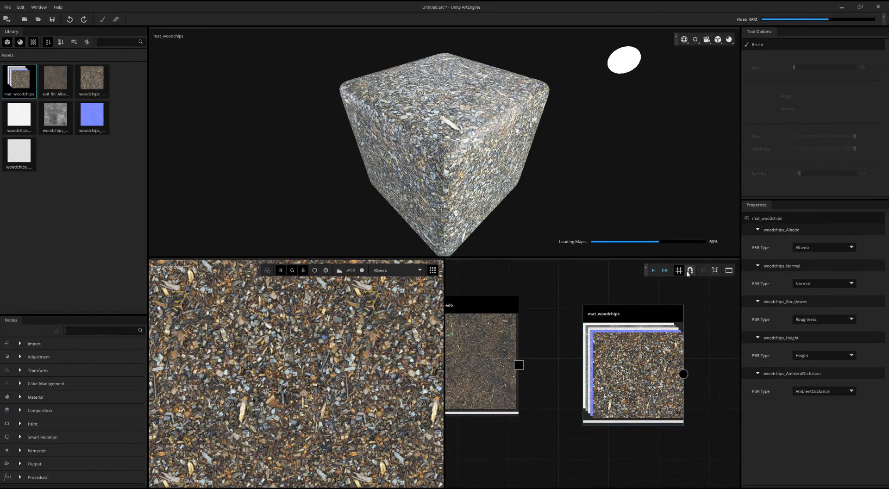
left_click(729, 39)
left_click_drag(653, 69, 725, 77)
mouse_move(644, 83)
left_mouse_down()
mouse_move(675, 87)
mouse_move(659, 88)
left_mouse_up()
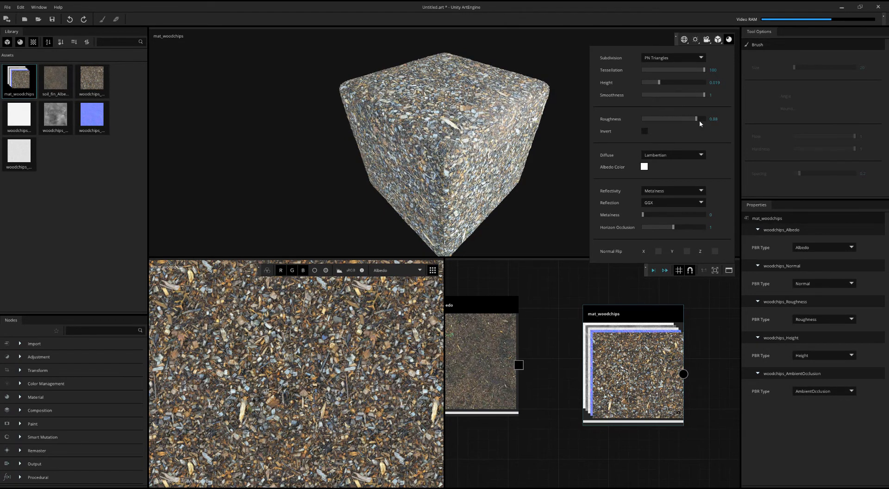
mouse_move(696, 122)
left_mouse_down()
mouse_move(655, 122)
mouse_move(681, 123)
left_mouse_up()
Try a blue albedo colour on the woodchips cube, restore white, and return the metalness to 0.
left_click(645, 166)
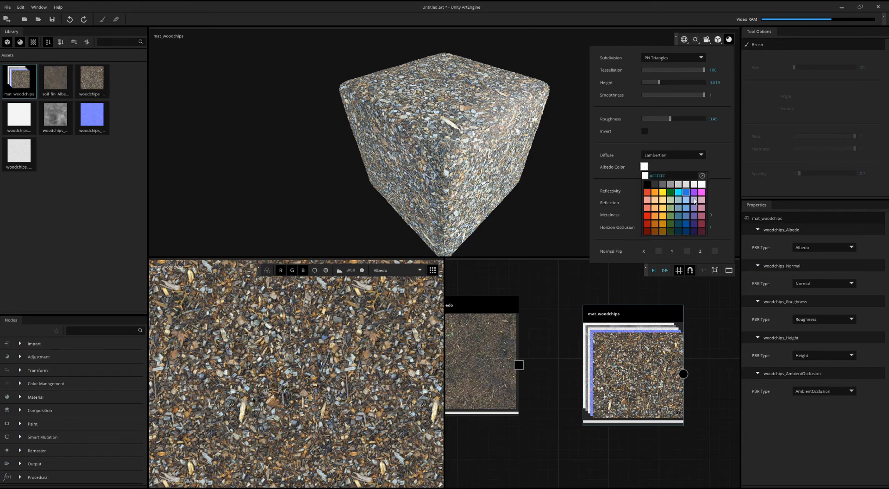
left_click(689, 193)
left_click(645, 166)
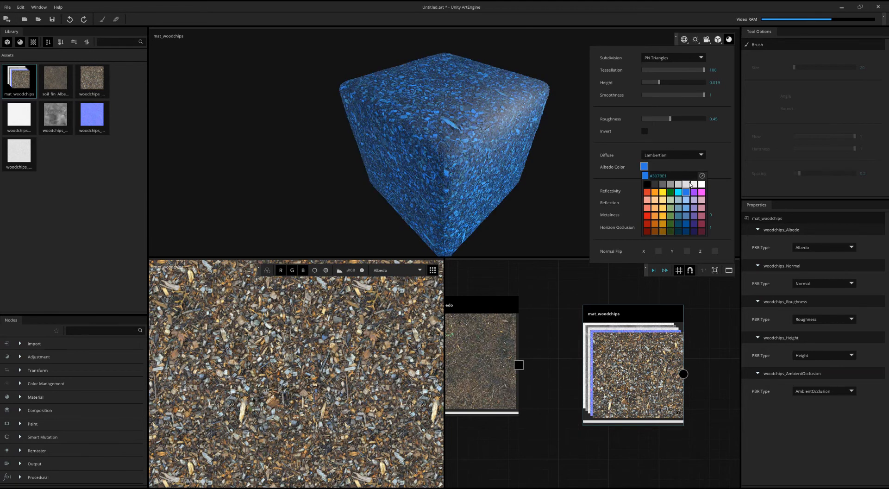
left_click(670, 199)
left_click_drag(654, 216, 627, 223)
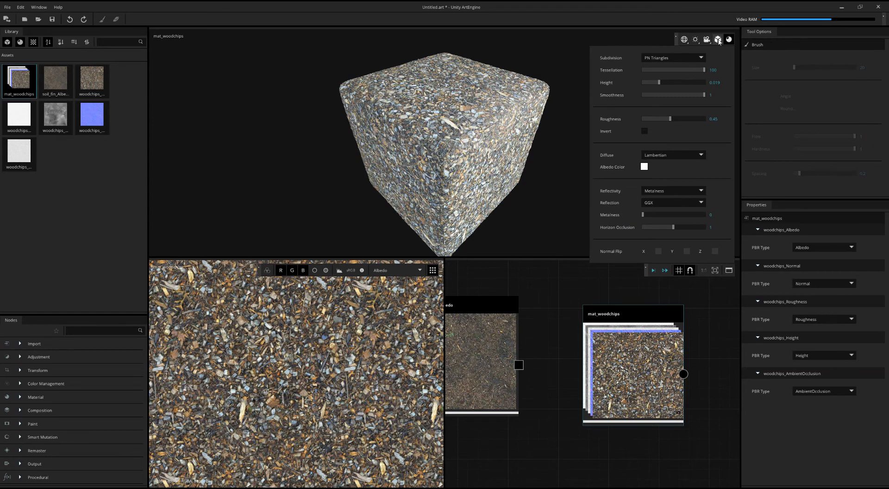
Change the 3D preview geometry to plane.FBX and look at the woodchips surface up close from an angle.
left_click(718, 40)
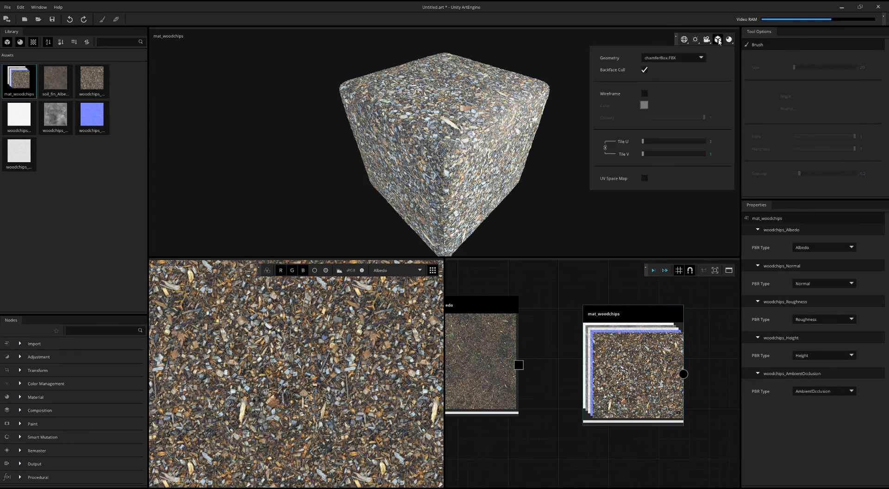
left_click(692, 62)
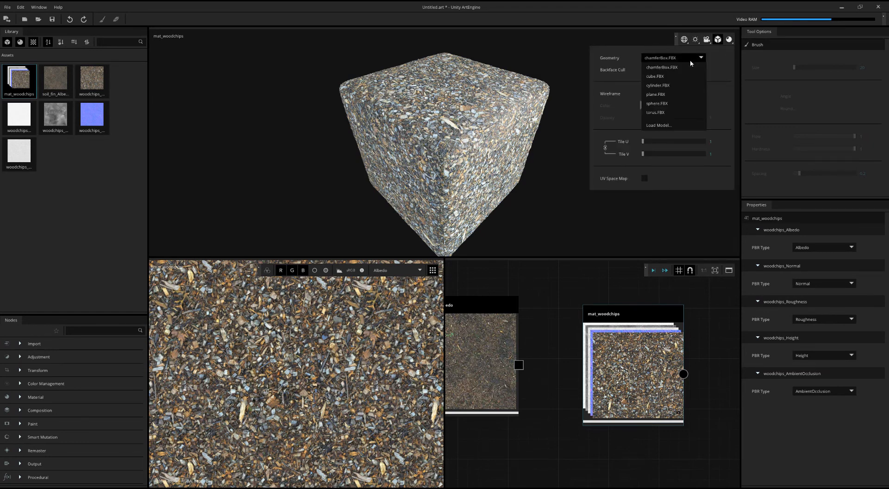
left_click(655, 96)
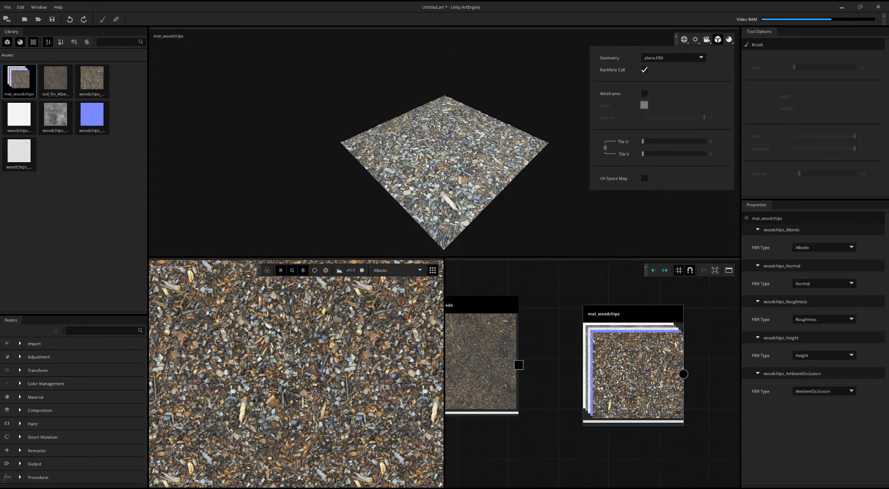
left_click(496, 150)
scroll(475, 149, "up", 3)
left_click_drag(480, 155, 569, 145)
Set the preview plane's Tile U and Tile V to 2.
left_click(718, 40)
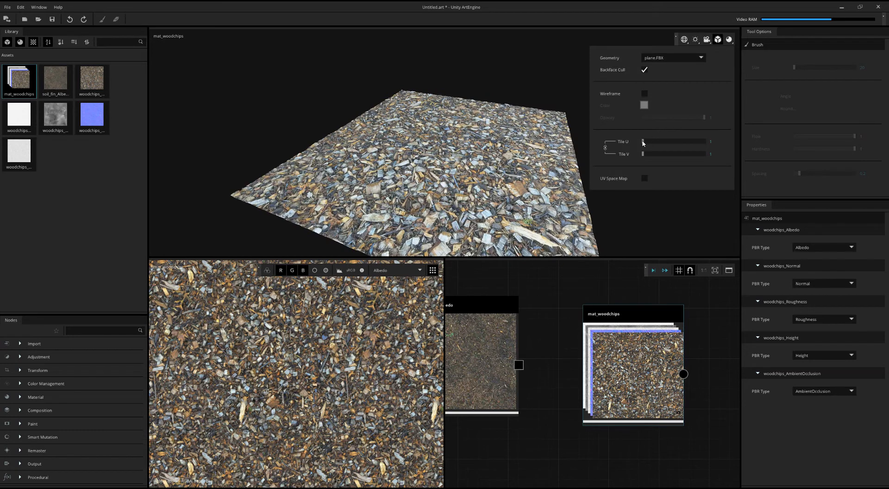
left_click_drag(643, 144, 644, 142)
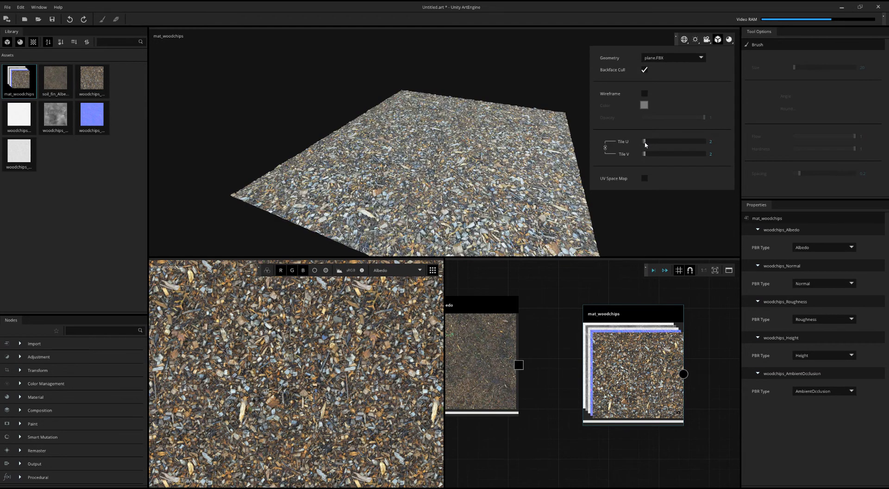
left_click(533, 167)
Check the 3D view's camera settings, view the whole plane with its light, and rotate the light to a lower angle.
left_click(707, 39)
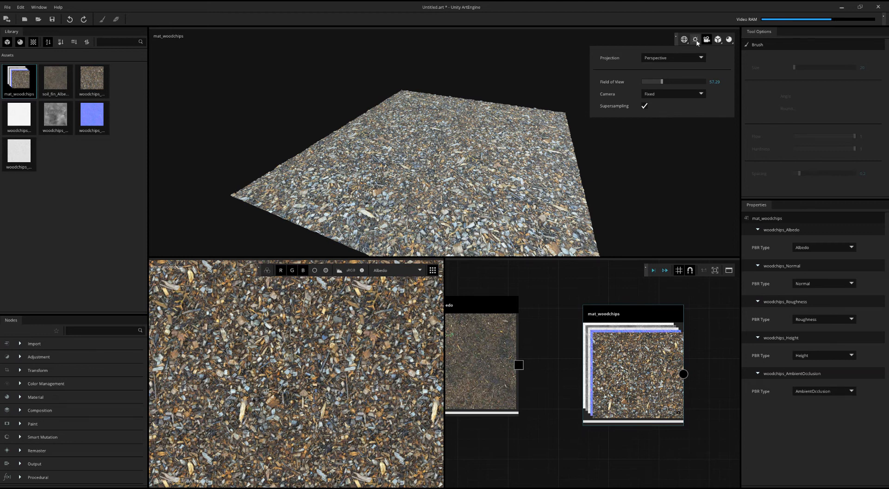
left_click(635, 33)
scroll(579, 111, "down", 4)
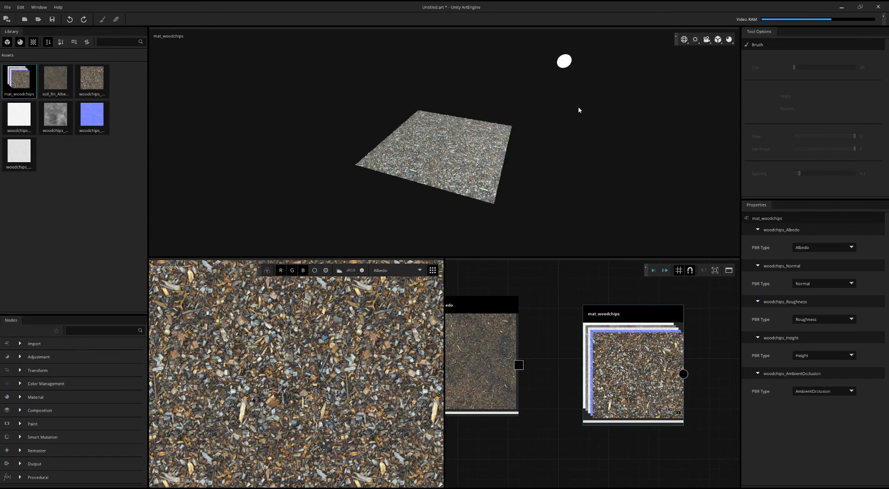
left_click_drag(578, 110, 584, 85)
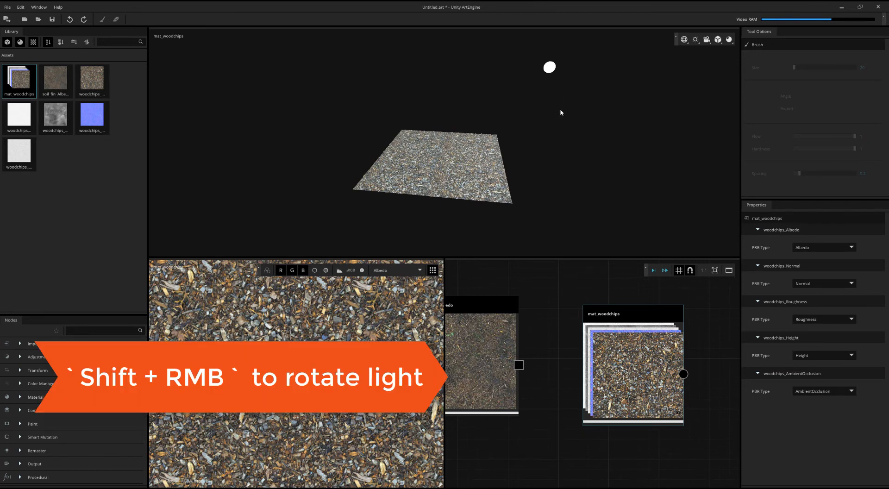
mouse_move(558, 111)
right_mouse_down("shift")
mouse_move(447, 91)
mouse_move(513, 162)
right_mouse_up("shift")
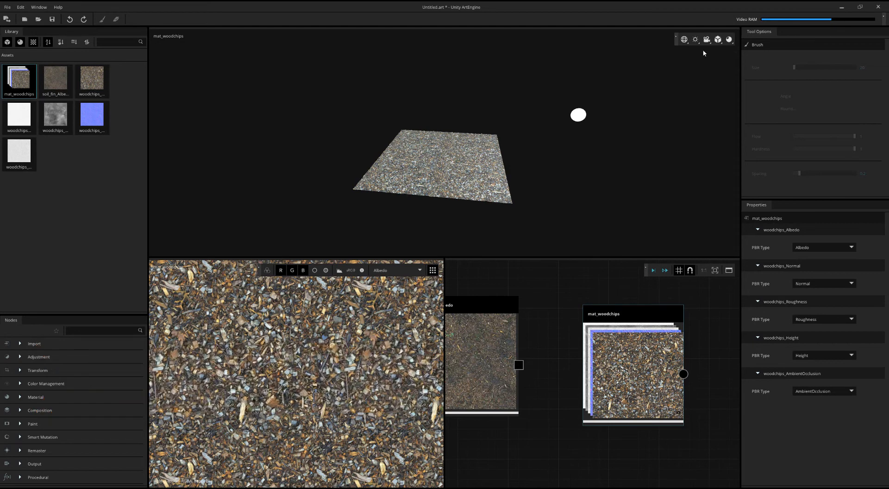
Enable shadows for the preview light, make it red with a higher intensity, and rotate it around the plane.
left_click(695, 40)
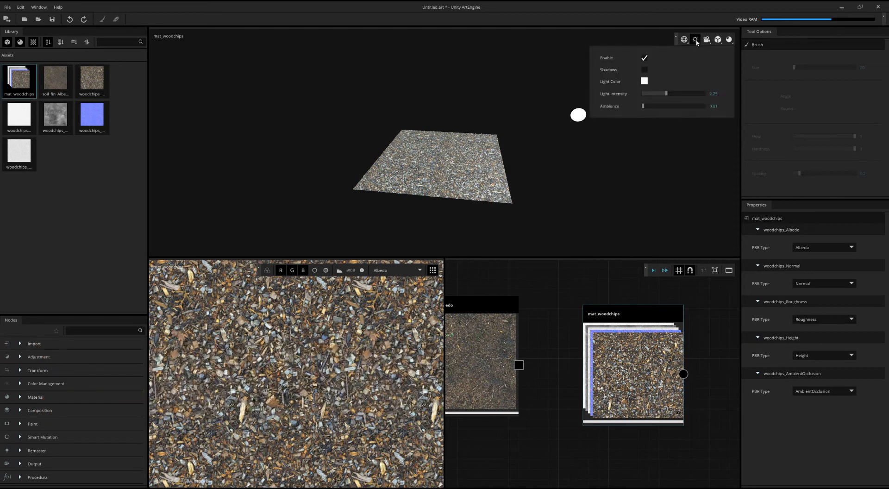
left_click(644, 82)
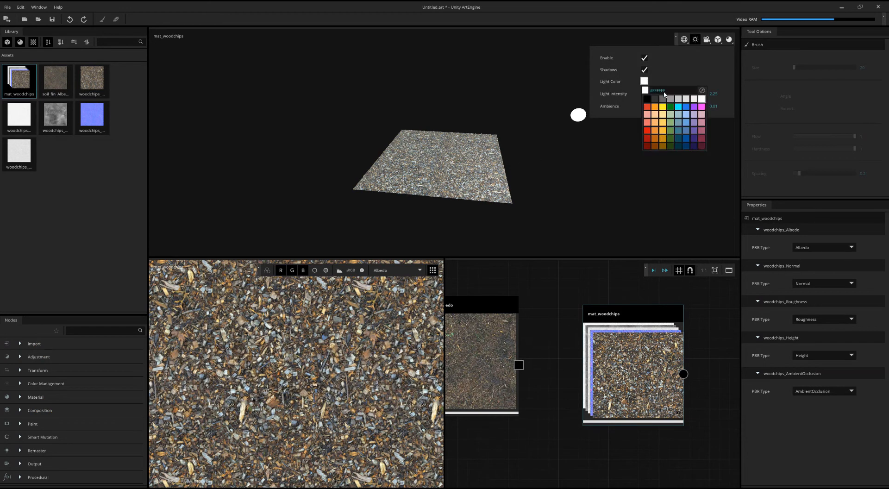
left_click(649, 104)
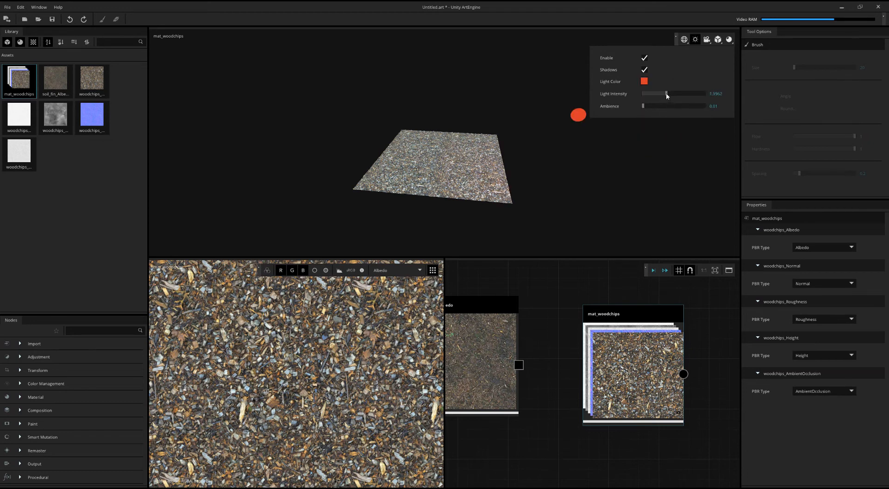
left_click_drag(666, 94, 679, 95)
left_click_drag(506, 133, 548, 92)
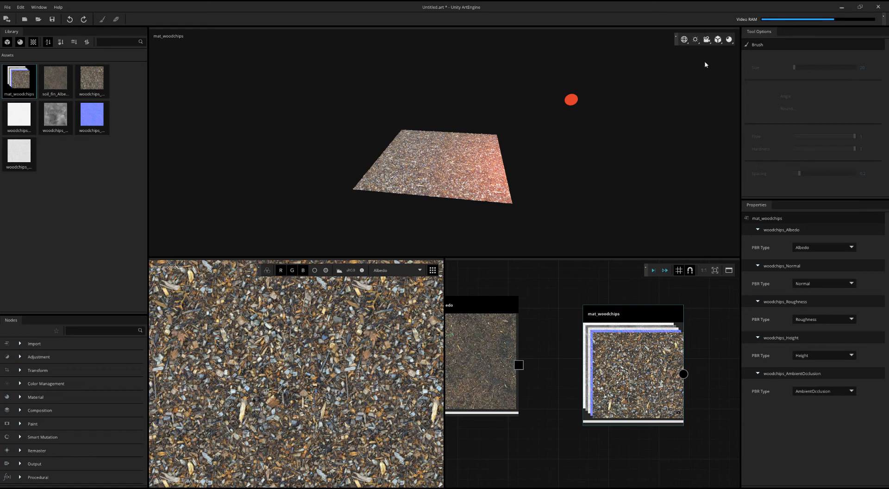
Turn off the light in the 3D preview.
left_click(696, 39)
left_click(644, 57)
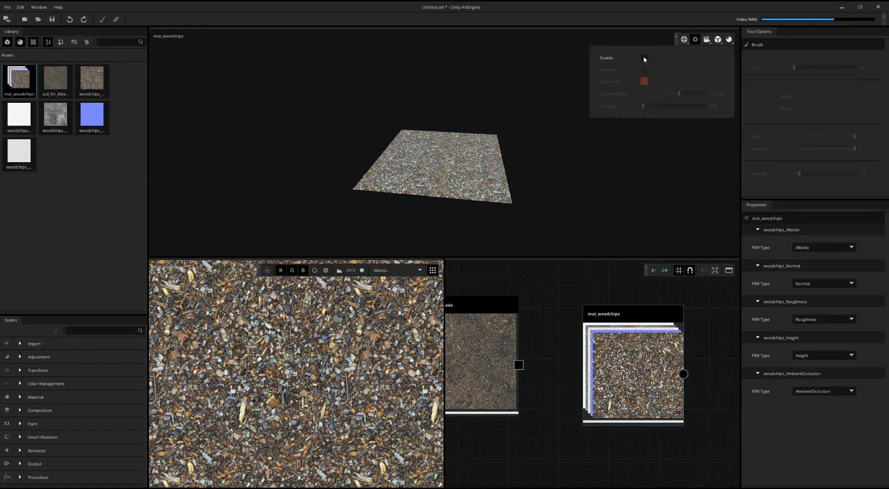
Change the 3D preview's environment map to warehouse.exr.
left_click(522, 137)
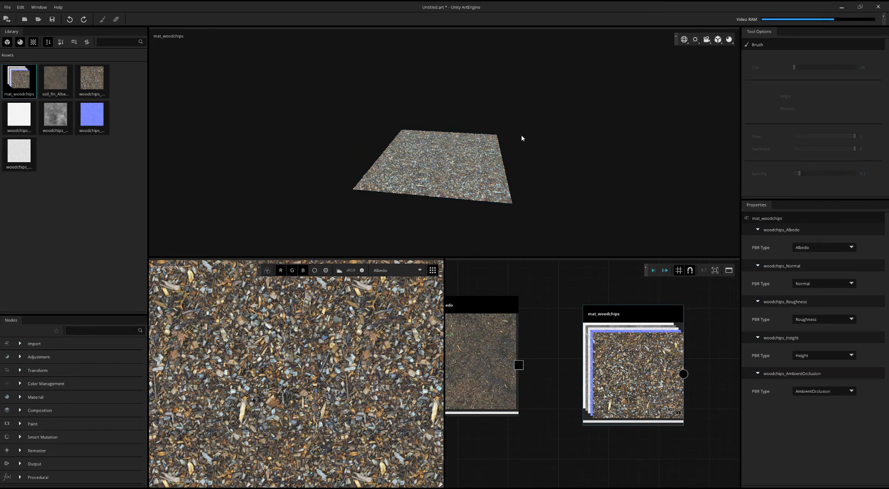
left_click_drag(522, 137, 507, 148)
scroll(506, 148, "up", 3)
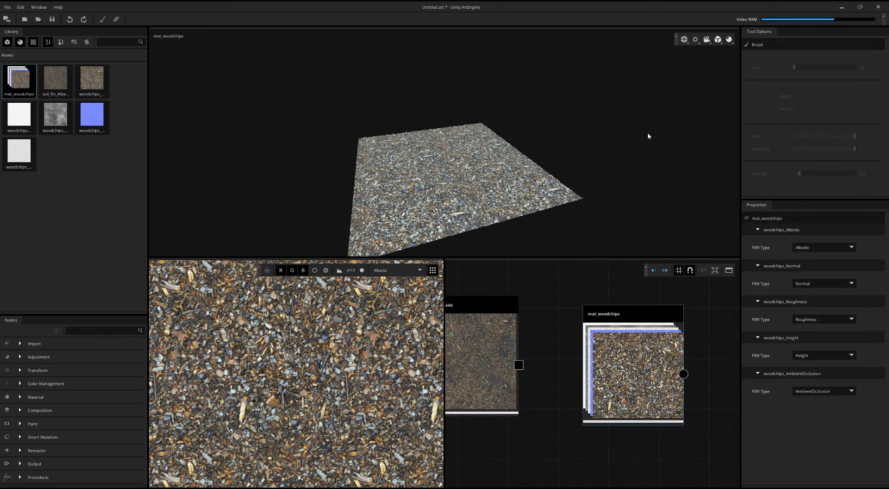
left_click(684, 40)
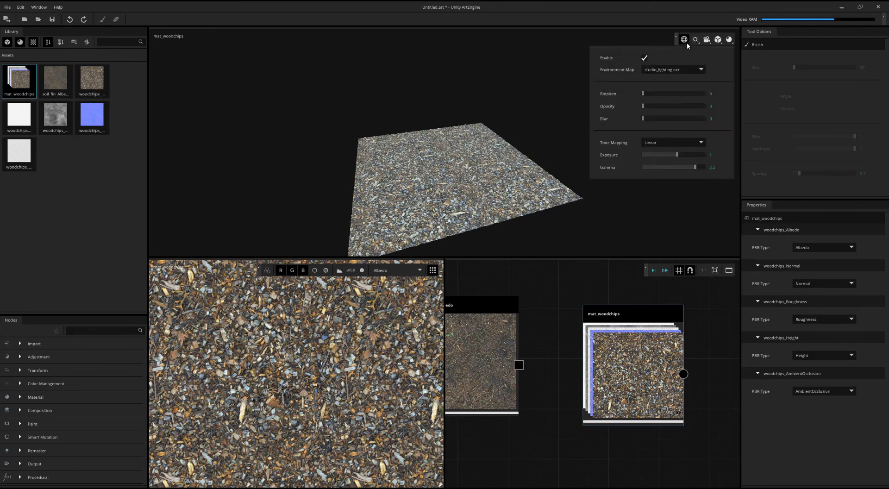
left_click(690, 70)
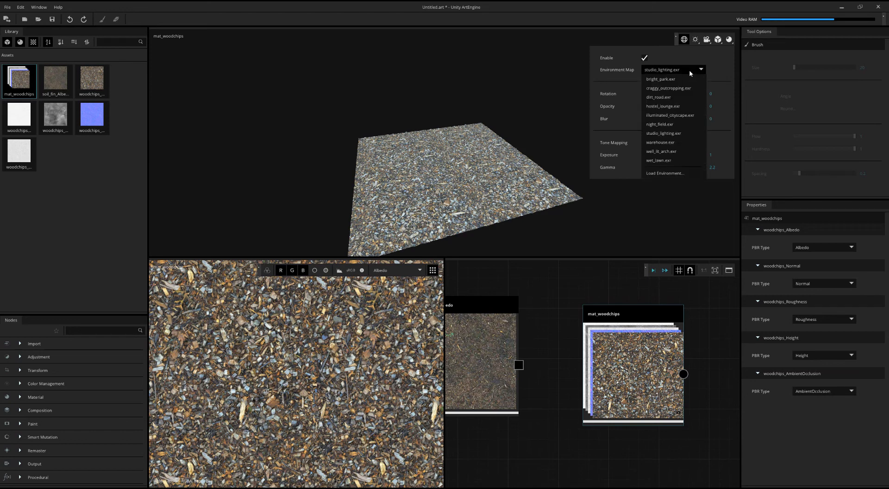
left_click(674, 143)
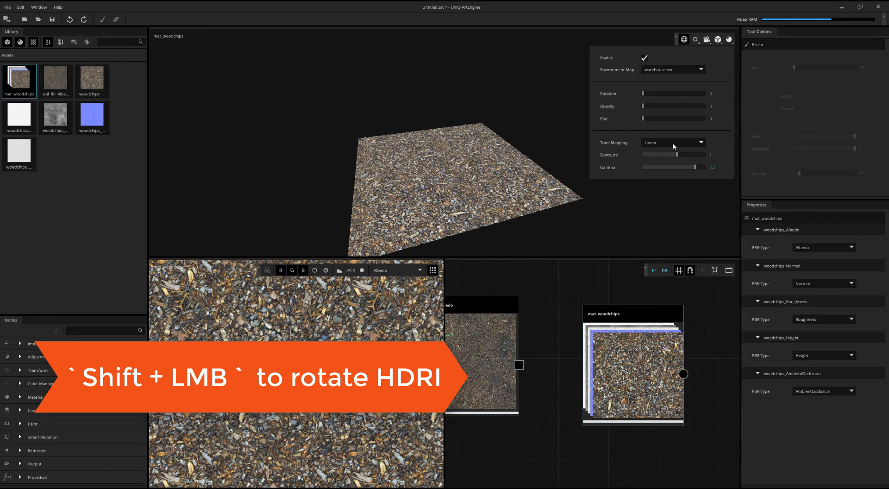
left_click(567, 159)
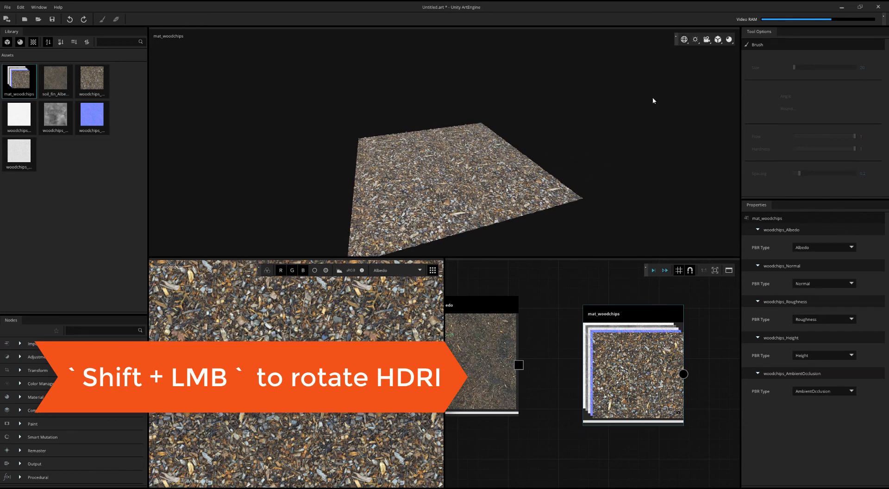
Set the environment map's opacity to 1 in the 3D preview.
left_click(684, 40)
left_click_drag(644, 106, 741, 117)
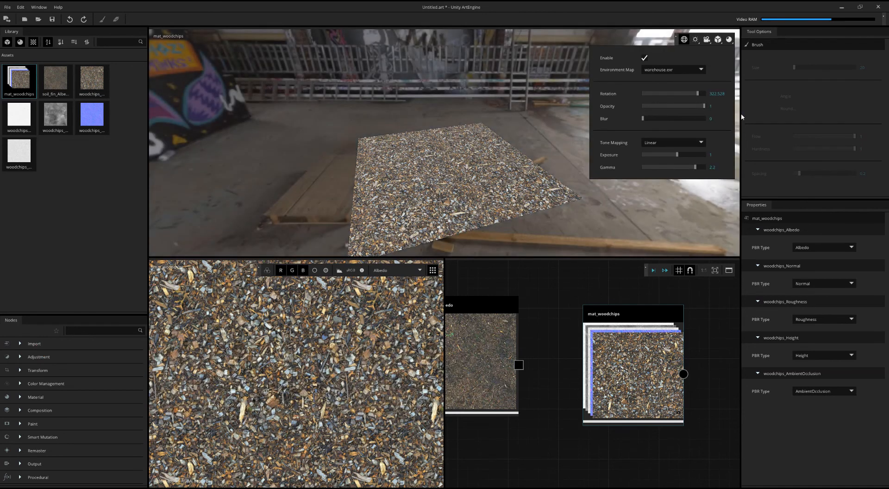
left_click(522, 119)
Rotate the warehouse environment around the woodchips plane and inspect the material's lighting from a closer, lower angle.
right_click_drag(545, 139, 324, 156, "shift")
scroll(324, 155, "up", 3)
left_click_drag(324, 155, 587, 144)
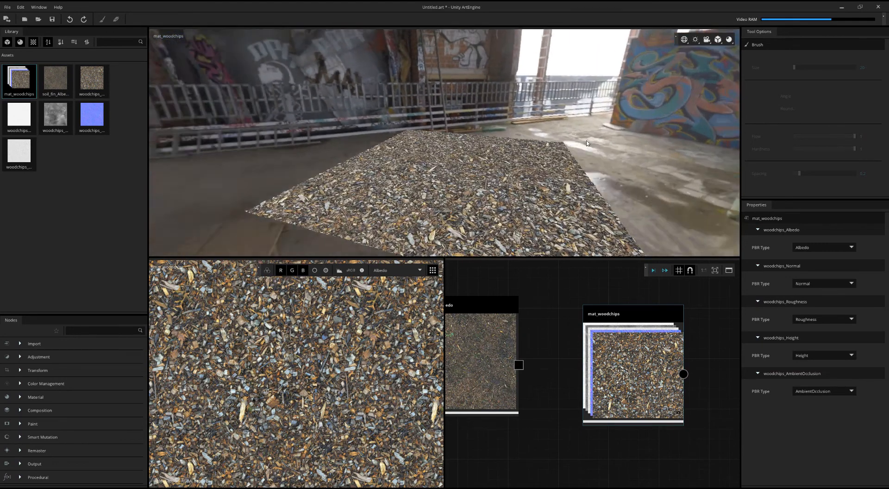
right_click_drag(587, 144, 581, 178, "shift")
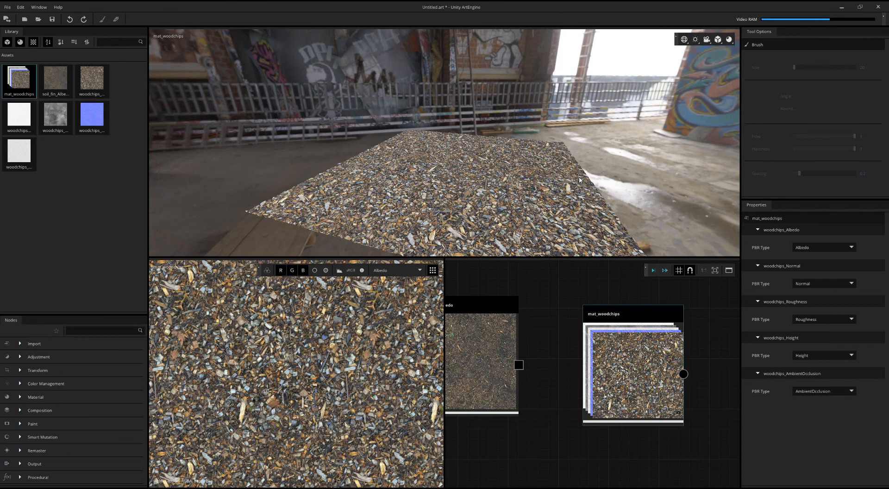
Reset the workspace to its default panel layout.
left_click(33, 7)
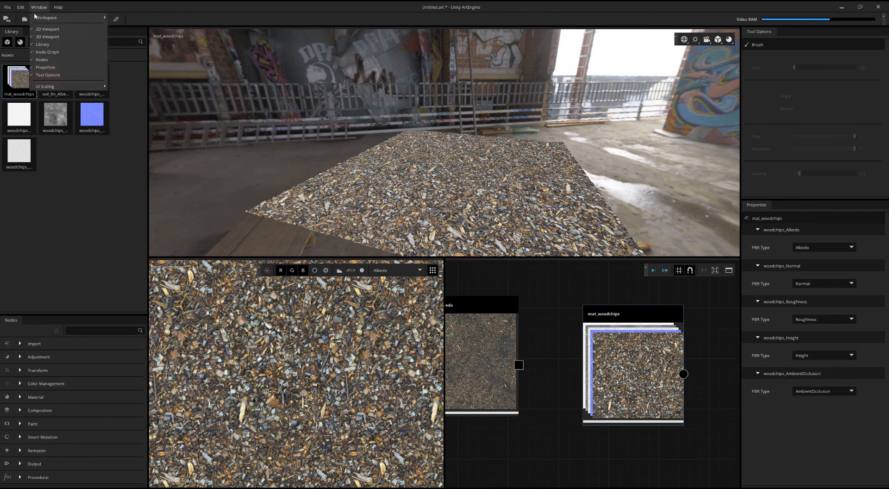
mouse_move(37, 20)
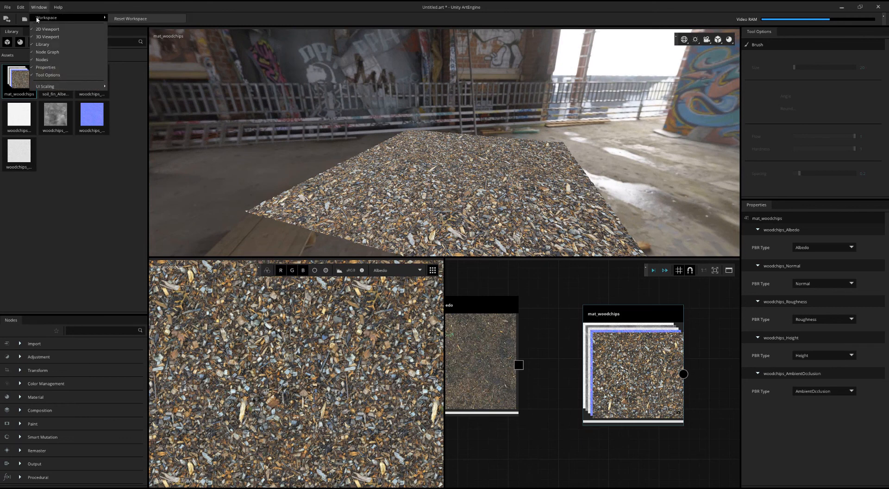
left_click(133, 20)
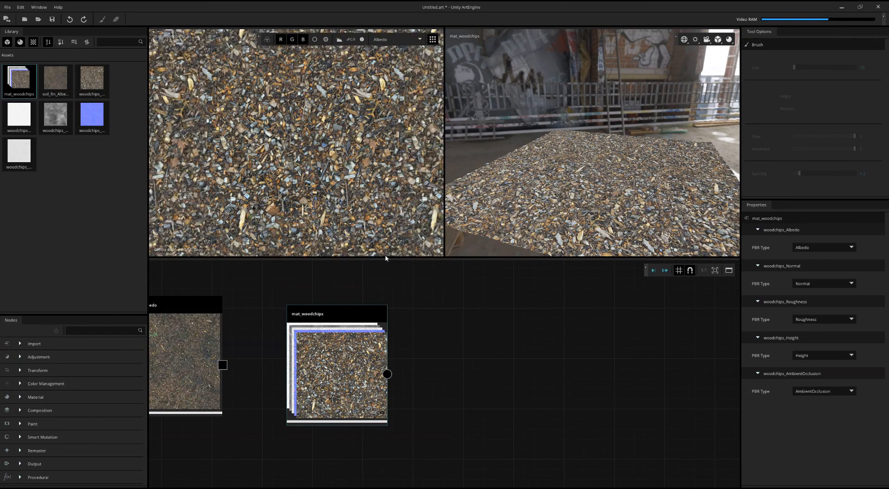